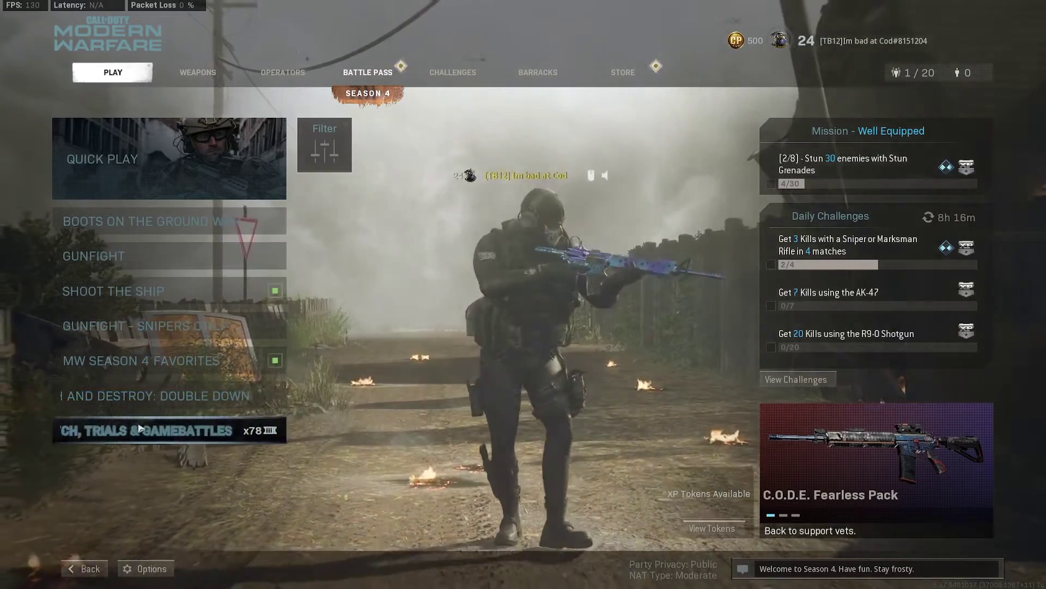
Step: Open the setup of a custom Team Deathmatch game and select Aniyah Palace as the map
{"action": "left_click", "coordinate": [142, 424]}
{"action": "left_click", "coordinate": [145, 103]}
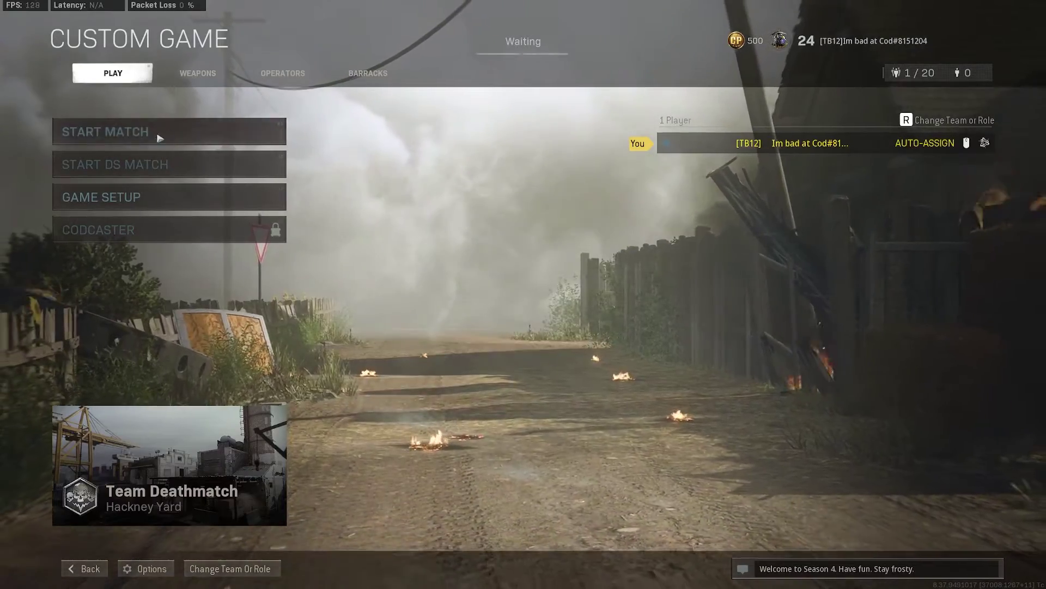
{"action": "left_click", "coordinate": [147, 197]}
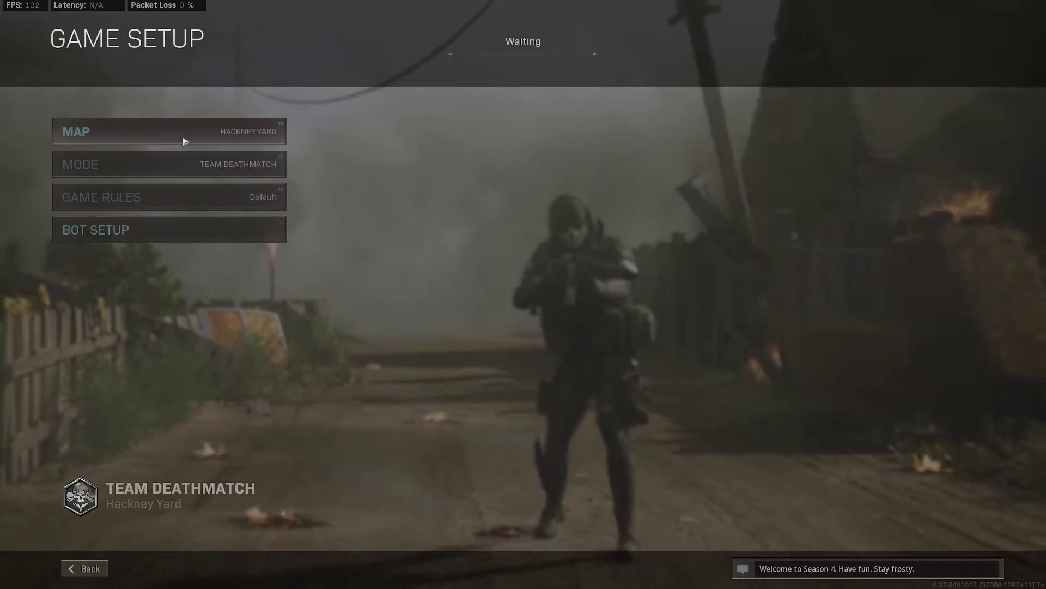
{"action": "left_click", "coordinate": [180, 141]}
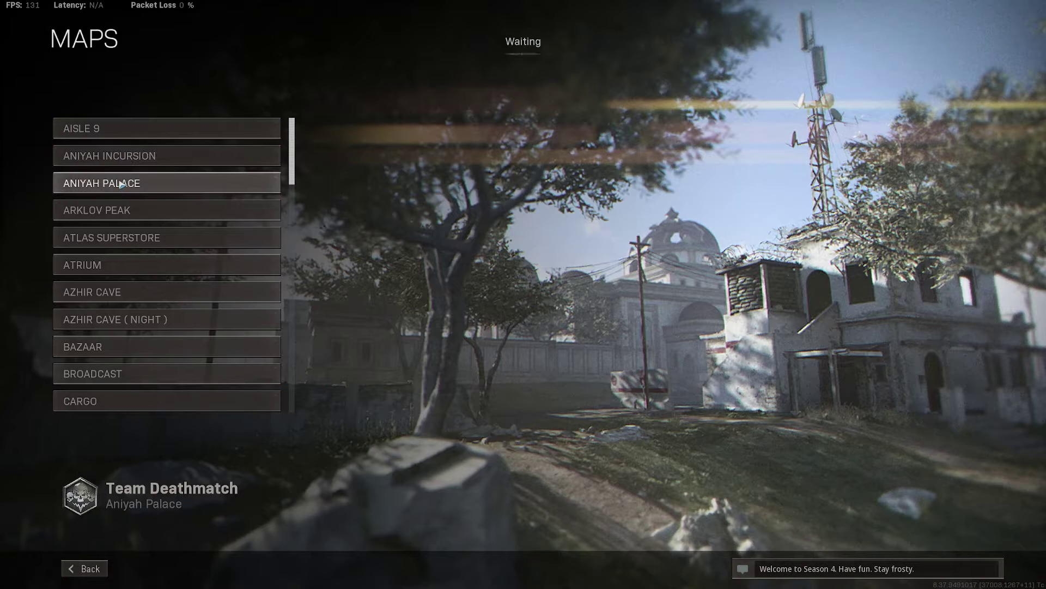
{"action": "left_click", "coordinate": [129, 184]}
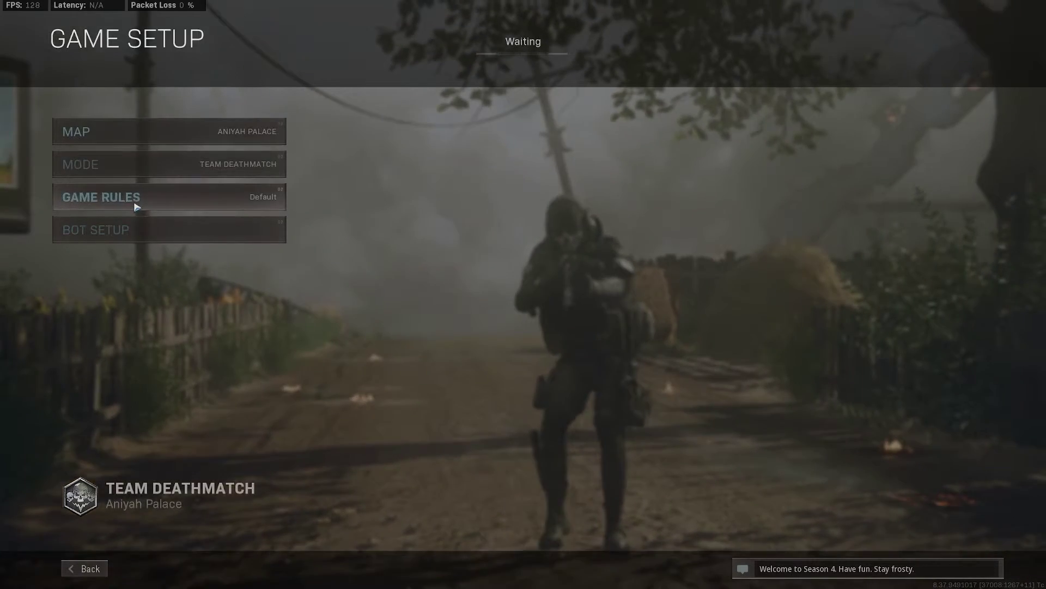
Step: Set the Team Deathmatch rules to a 5-second match start time, with Skip Infil and Realism Mode enabled
{"action": "left_click", "coordinate": [136, 208]}
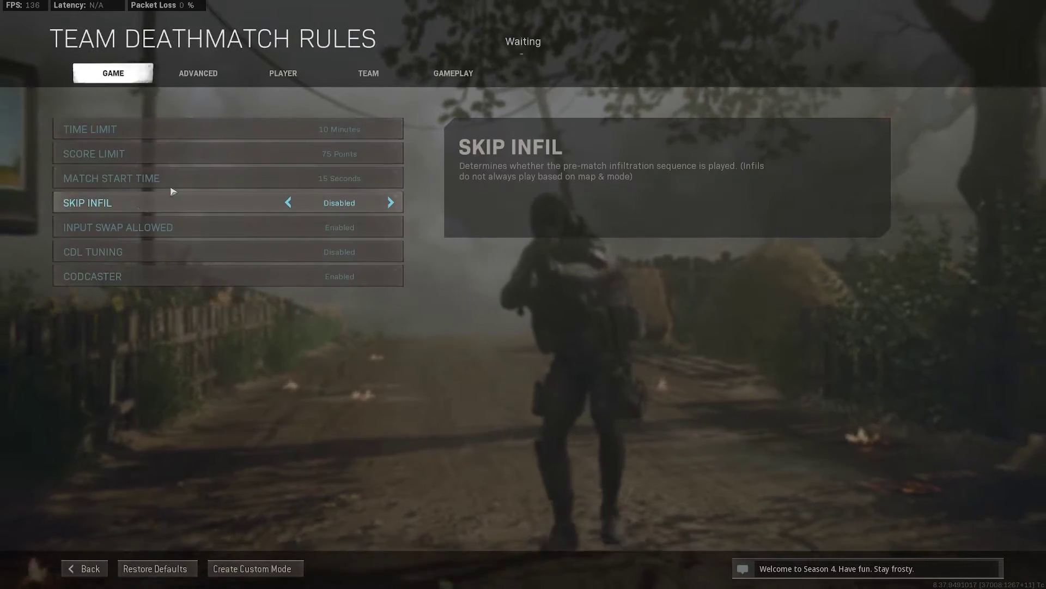
{"action": "left_click", "coordinate": [288, 178]}
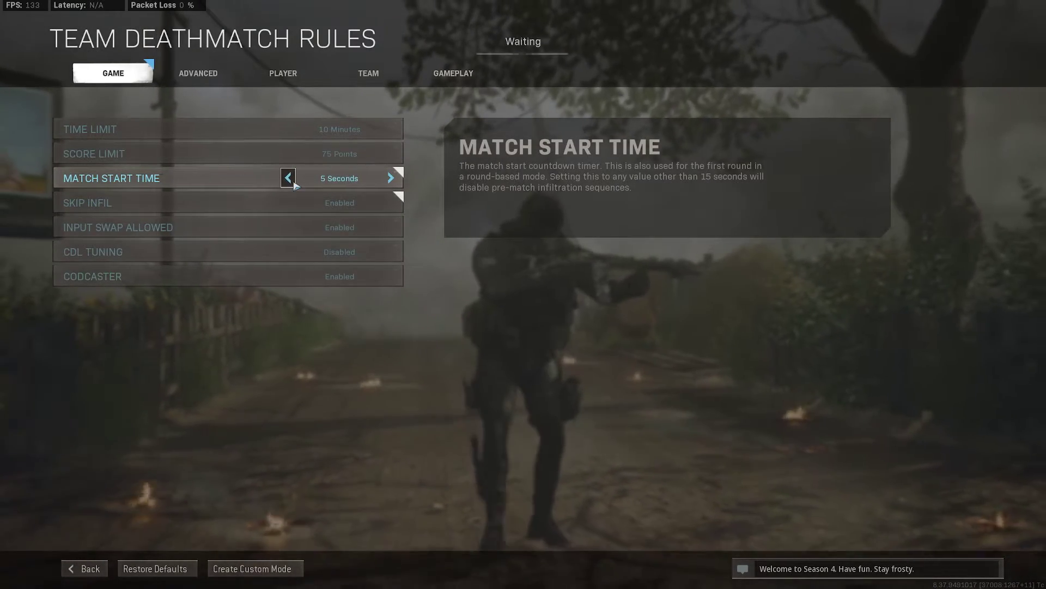
{"action": "left_click", "coordinate": [427, 76]}
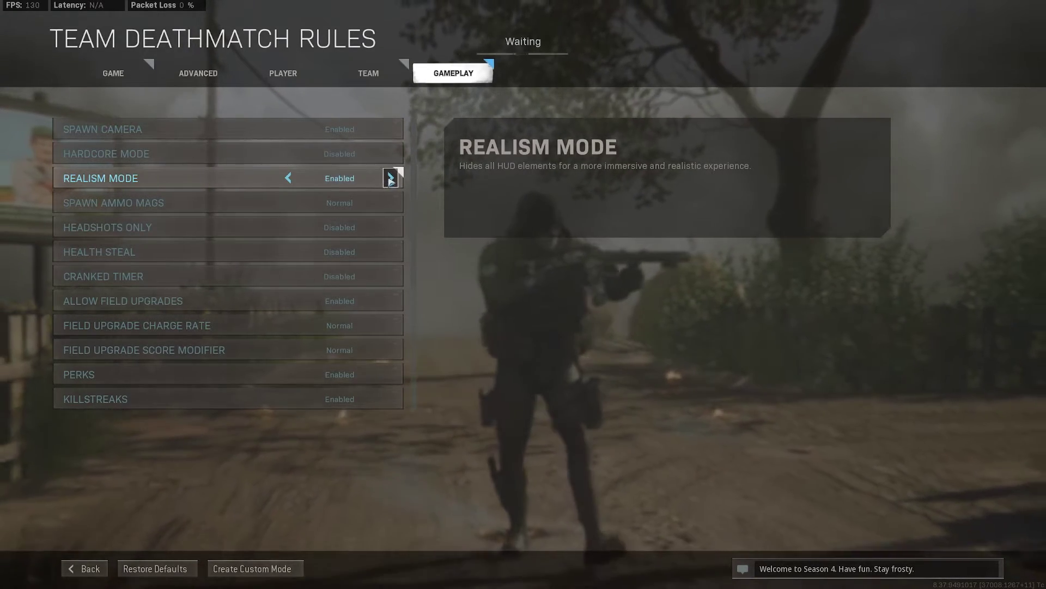
{"action": "key", "text": "Escape"}
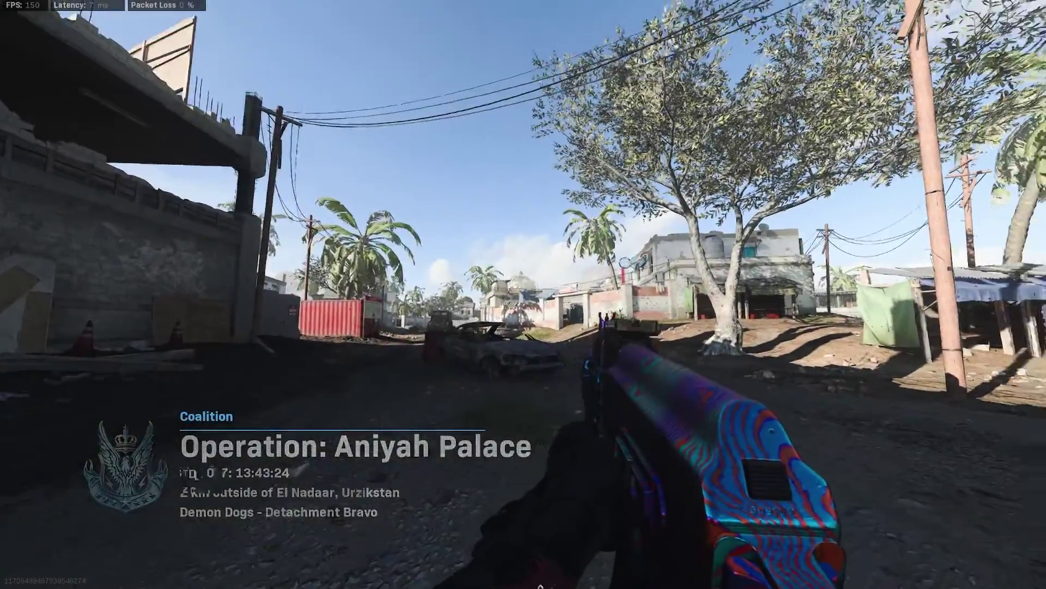
{"action": "key", "text": "i"}
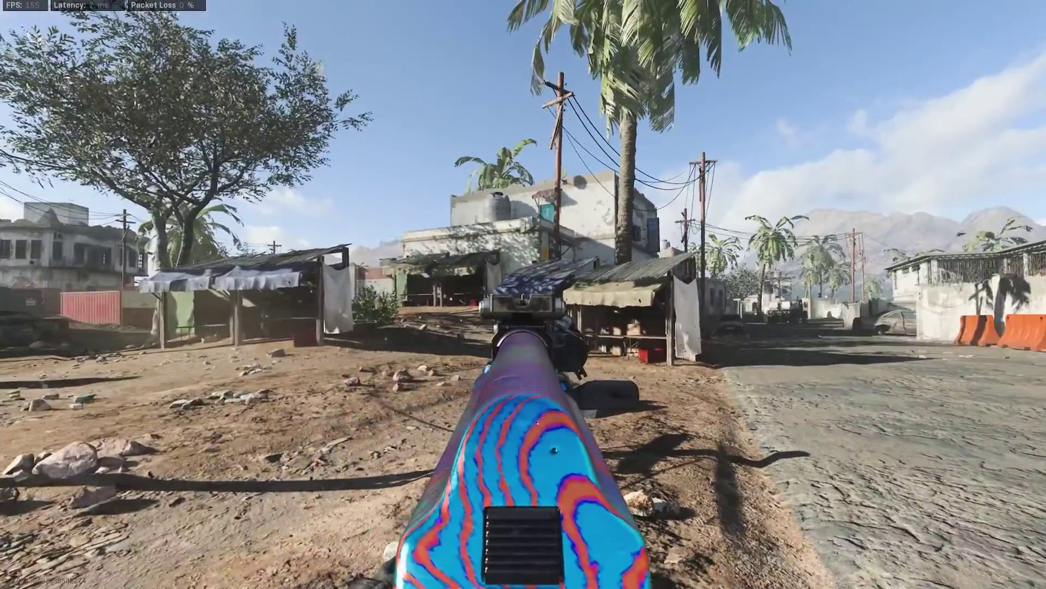
{"action": "key", "text": "i"}
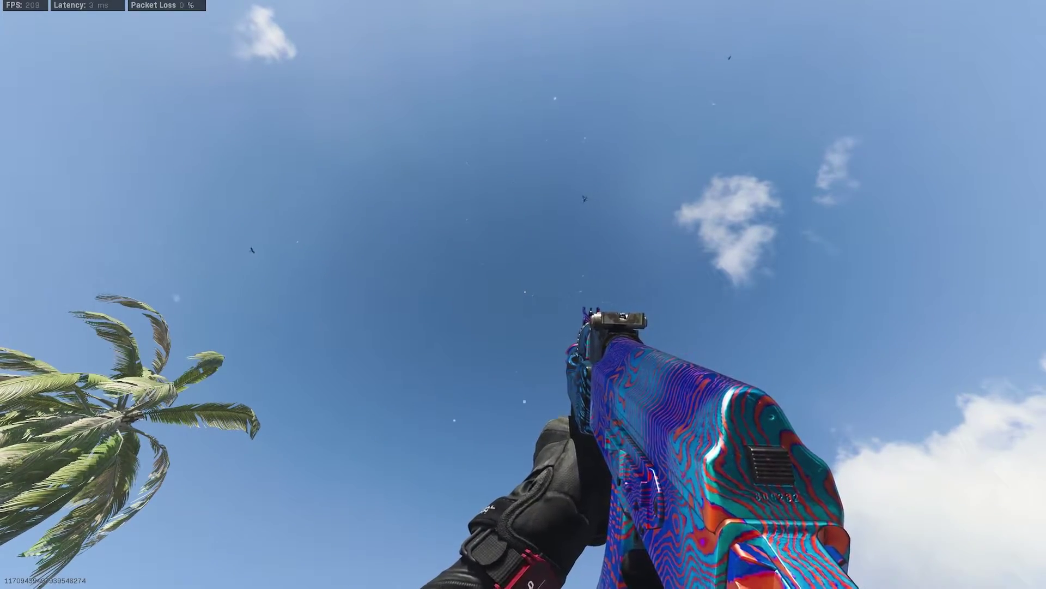
{"action": "key", "text": "r"}
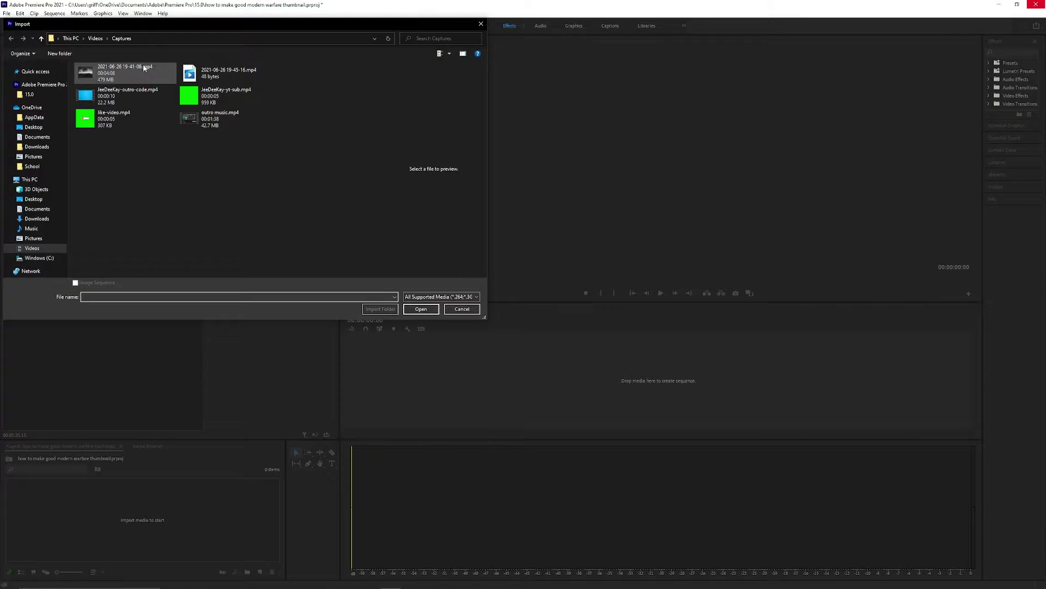
{"action": "left_click", "coordinate": [112, 70]}
{"action": "key", "text": "Return"}
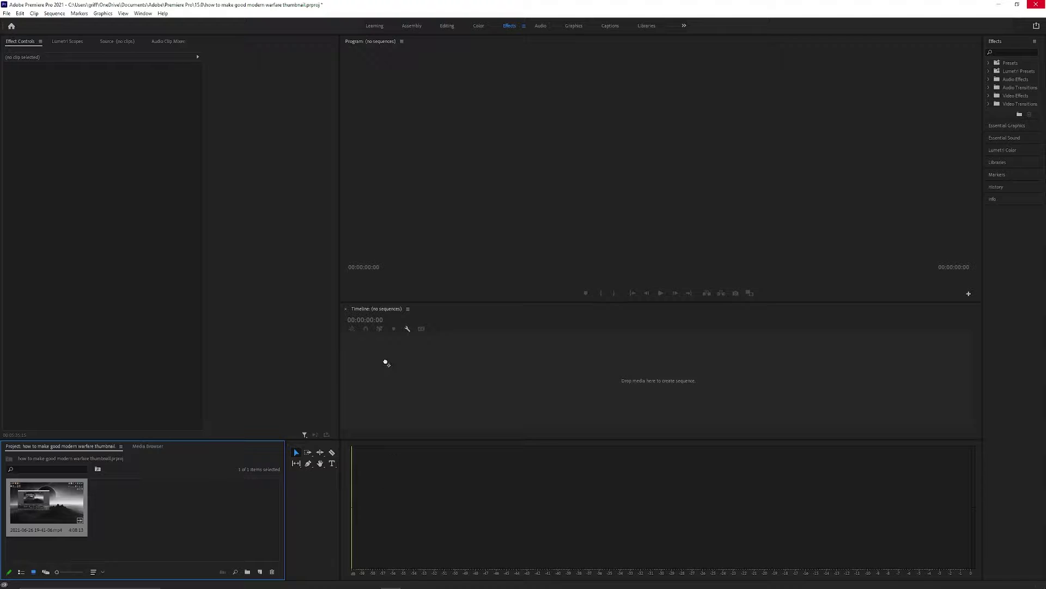
{"action": "left_click_drag", "start_coordinate": [386, 363], "coordinate": [387, 364]}
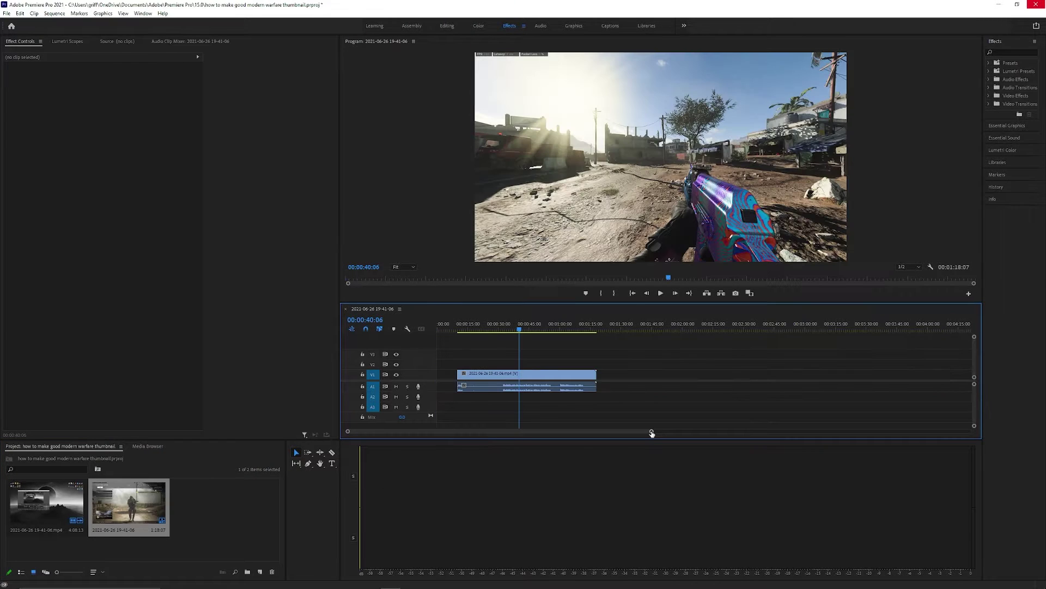
Step: Find the frame showing the gun against the sky at 00:01:04:10 and export it as a JPEG
{"action": "left_click_drag", "start_coordinate": [649, 432], "coordinate": [477, 436]}
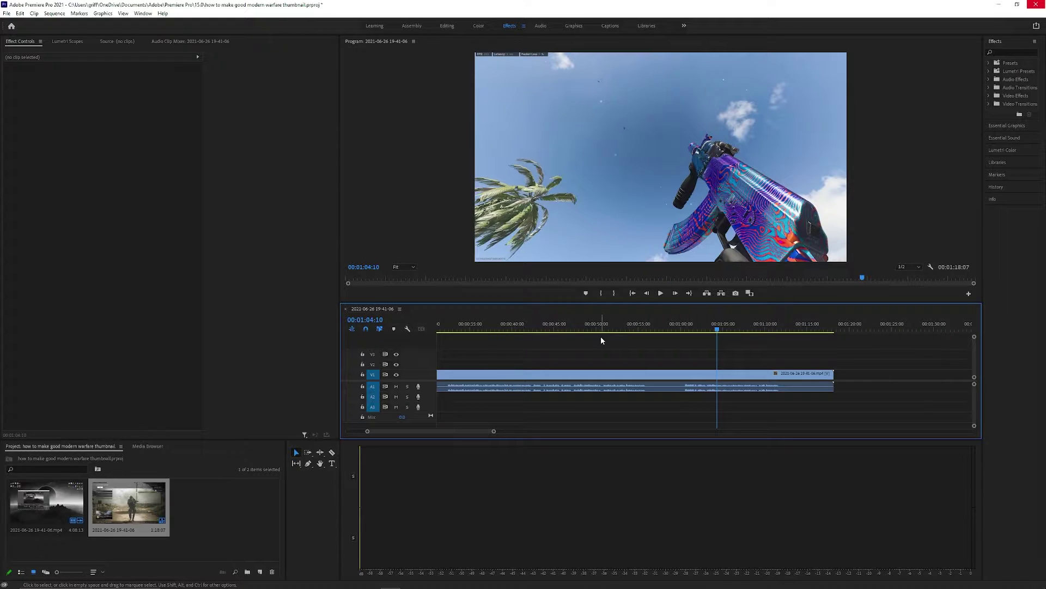
{"action": "left_click", "coordinate": [736, 294]}
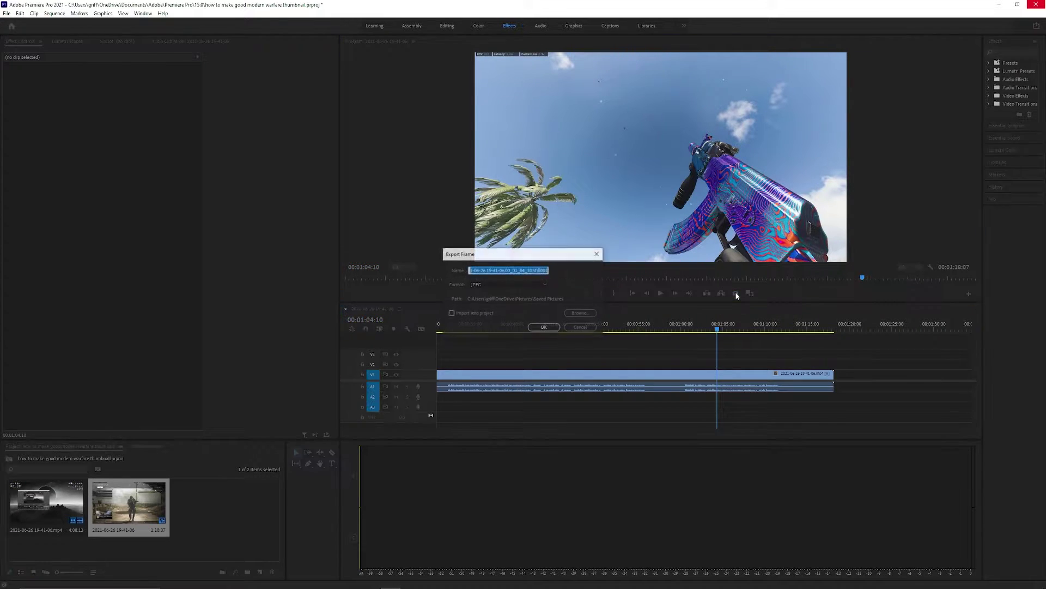
{"action": "left_click", "coordinate": [542, 326]}
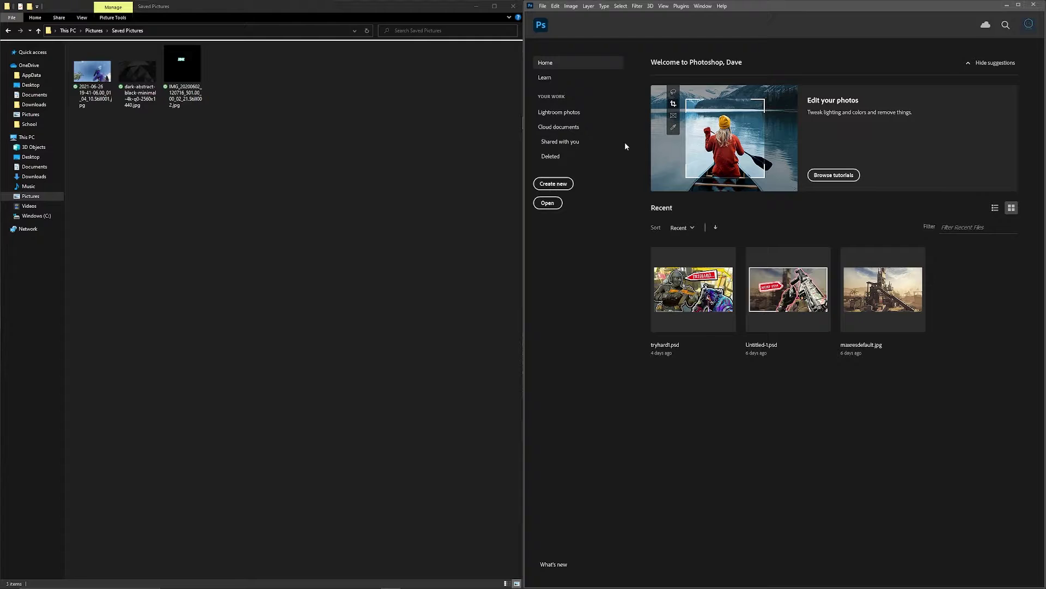
Step: In Photoshop, create a 1280 x 720 px document at 300 ppi and place the exported gun frame in it
{"action": "left_click", "coordinate": [553, 183]}
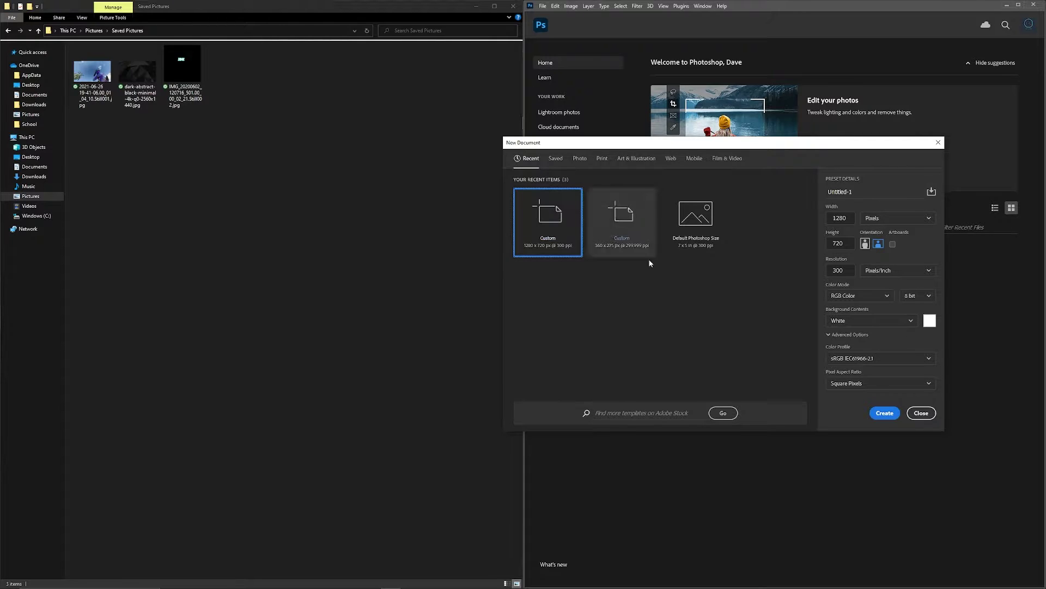
{"action": "left_click", "coordinate": [884, 413]}
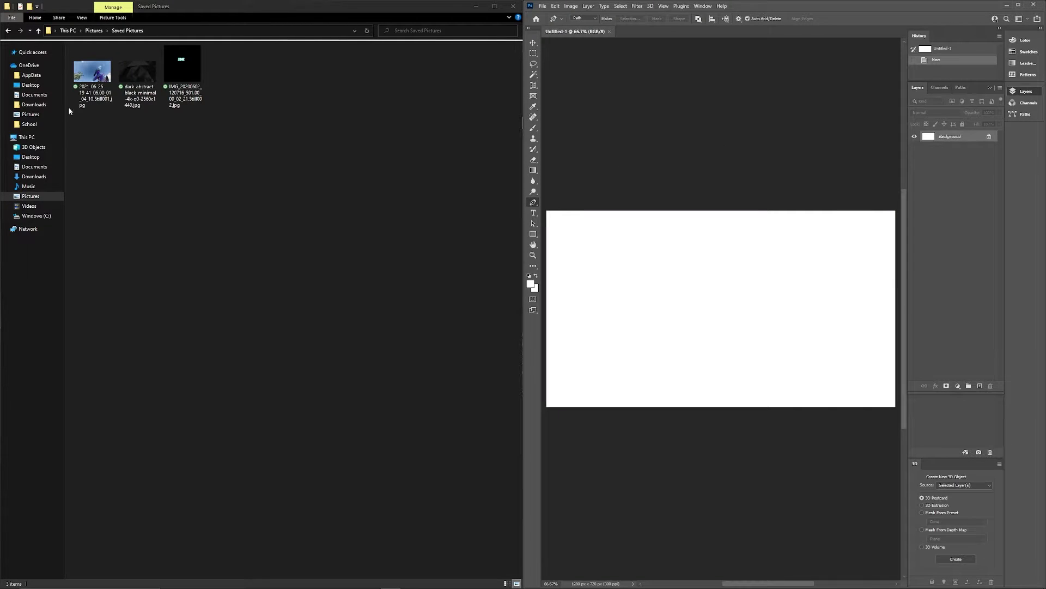
{"action": "left_click_drag", "start_coordinate": [92, 73], "coordinate": [672, 304]}
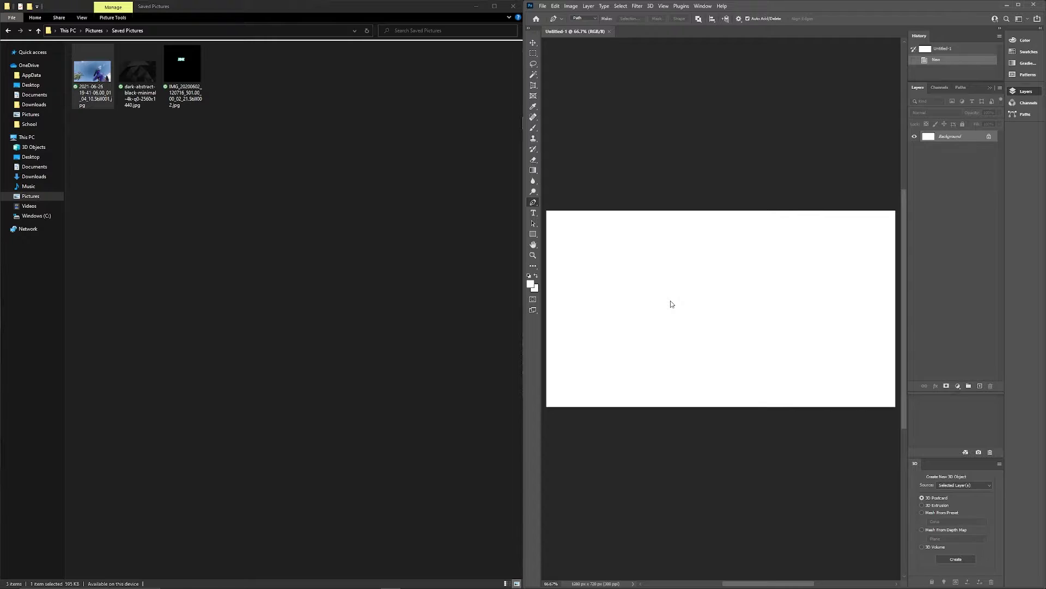
{"action": "key", "text": "Return"}
{"action": "key", "text": "super+Up"}
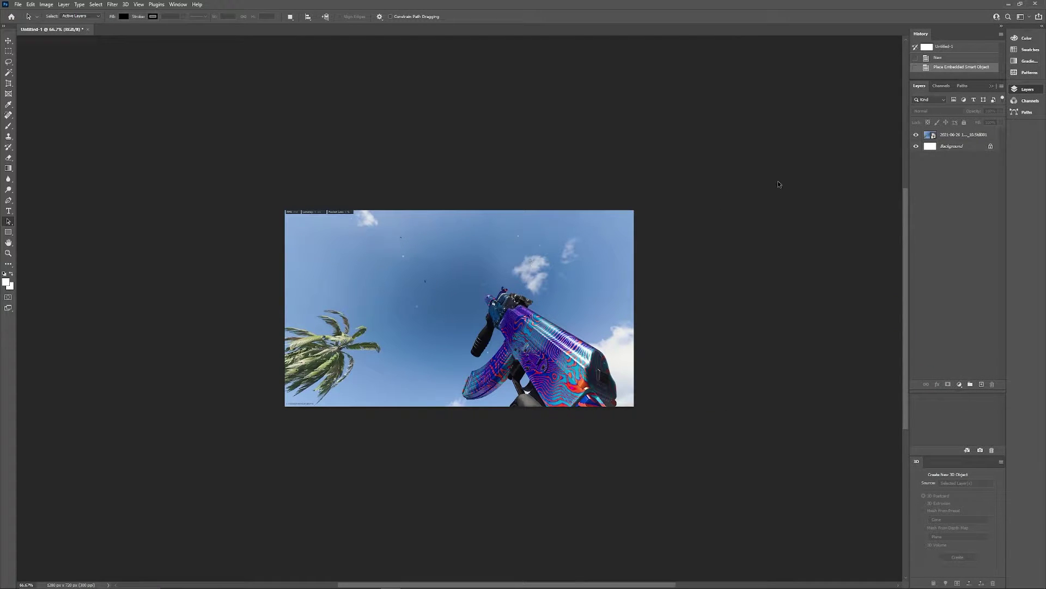
Step: Rasterize the gun frame layer and delete the large central area of sky with the Magic Wand
{"action": "right_click", "coordinate": [953, 136]}
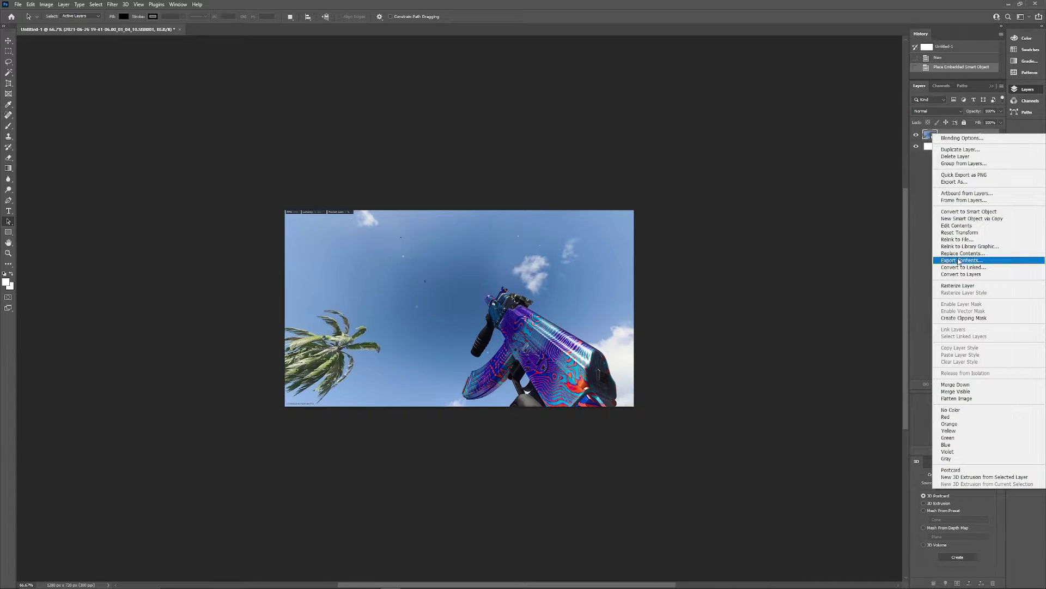
{"action": "left_click", "coordinate": [960, 286]}
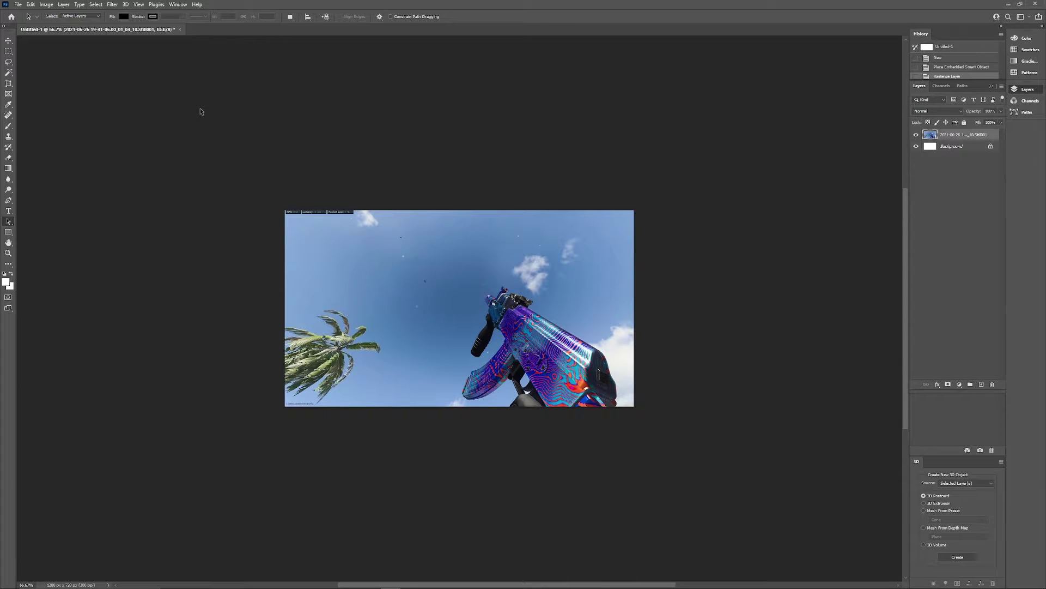
{"action": "left_click", "coordinate": [8, 73]}
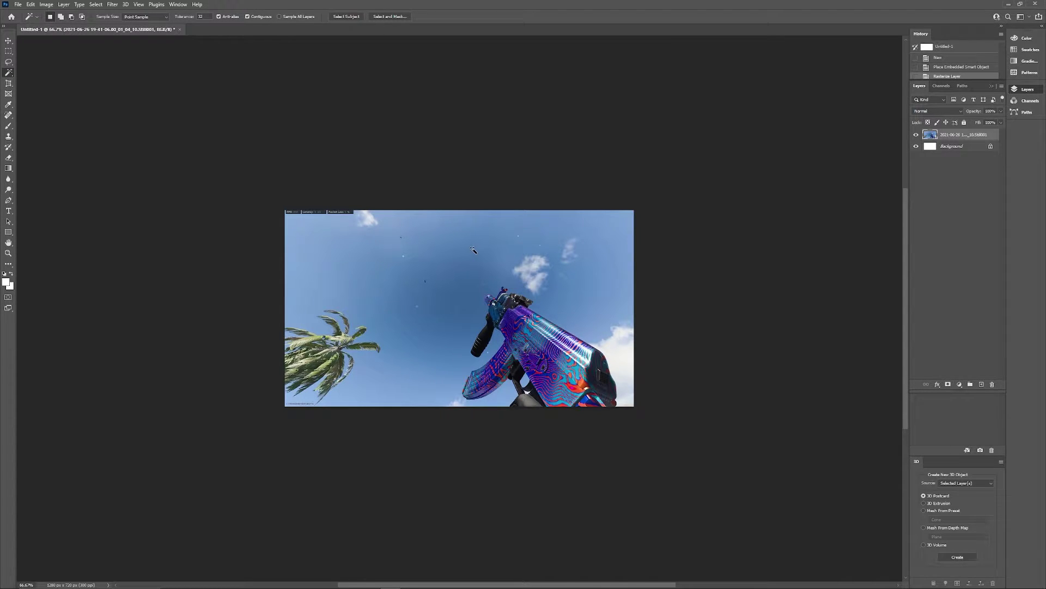
{"action": "left_click", "coordinate": [472, 249]}
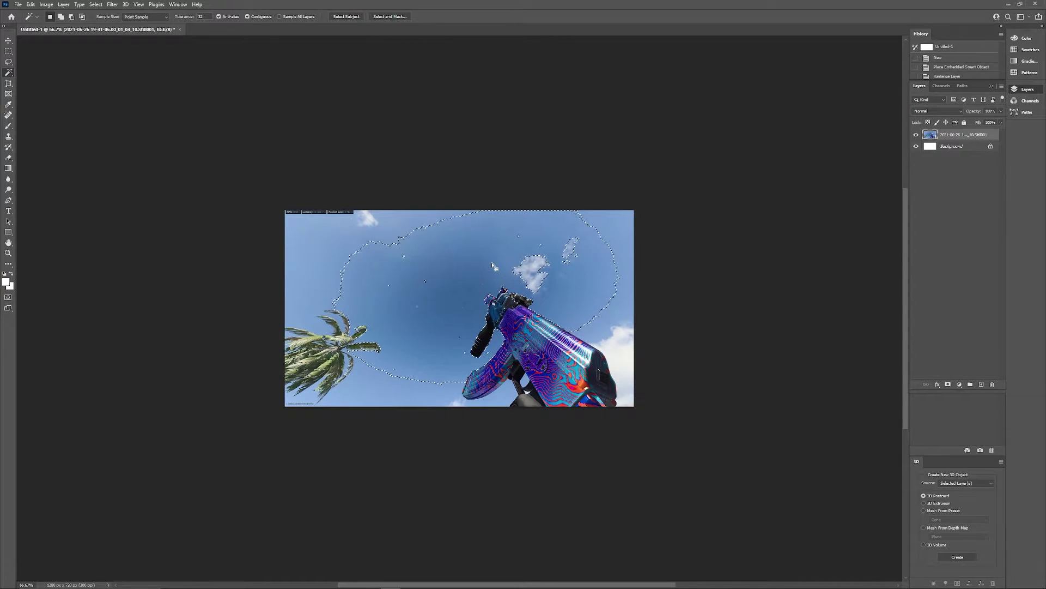
{"action": "key", "text": "Delete"}
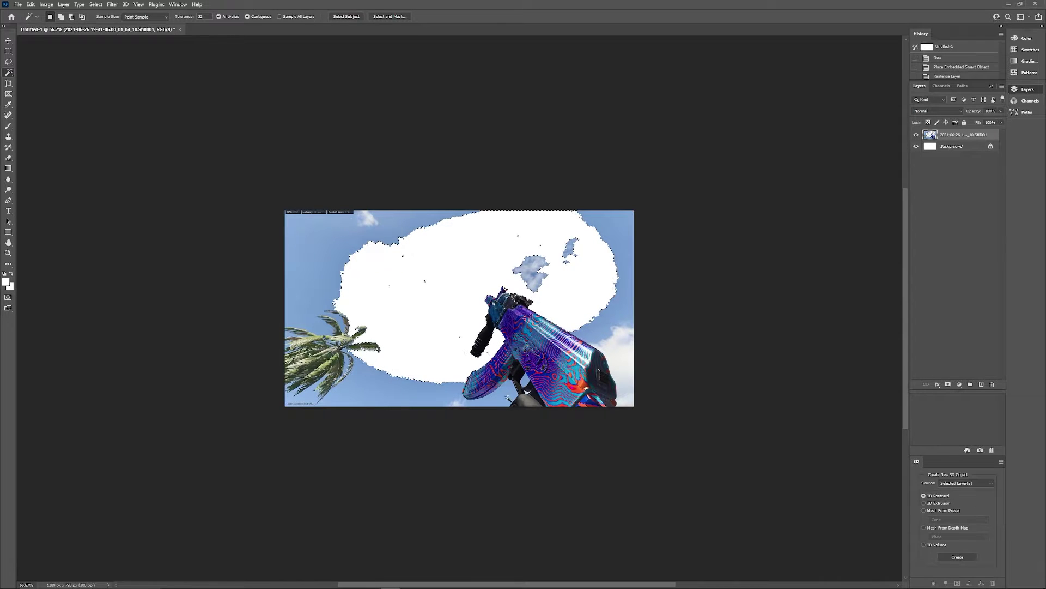
Step: Delete the sky inside the trigger guard, below and beside the gun, and the clouds using Magic Wand selections
{"action": "scroll", "coordinate": [508, 400], "scroll_direction": "up", "scroll_amount": 5}
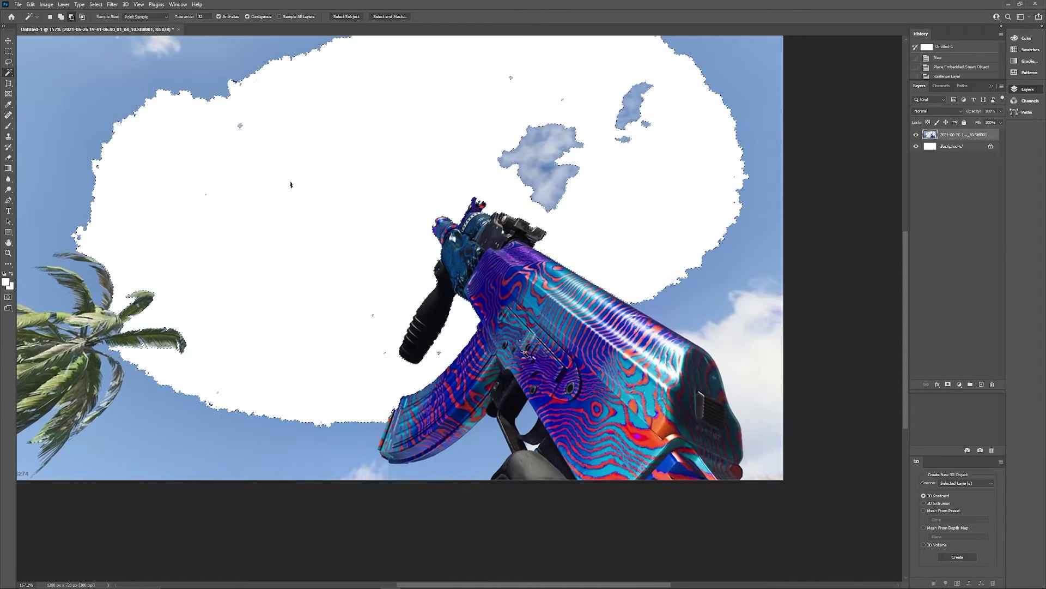
{"action": "left_click", "coordinate": [533, 421], "text": "shift"}
{"action": "key", "text": "Delete"}
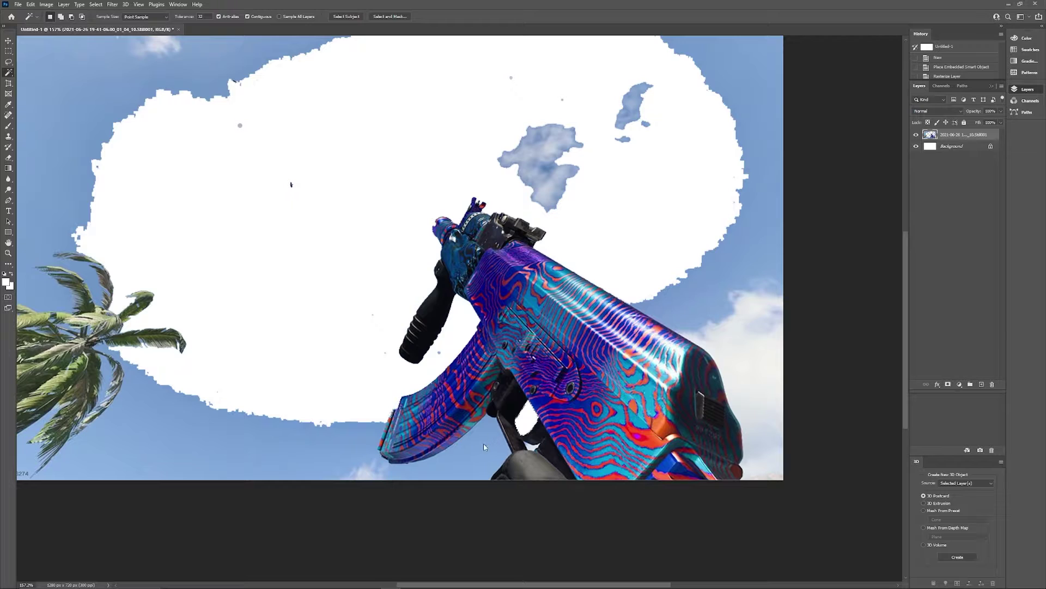
{"action": "left_click", "coordinate": [484, 447], "text": "shift"}
{"action": "key", "text": "Delete"}
{"action": "left_click", "coordinate": [758, 256], "text": "shift"}
{"action": "key", "text": "Delete"}
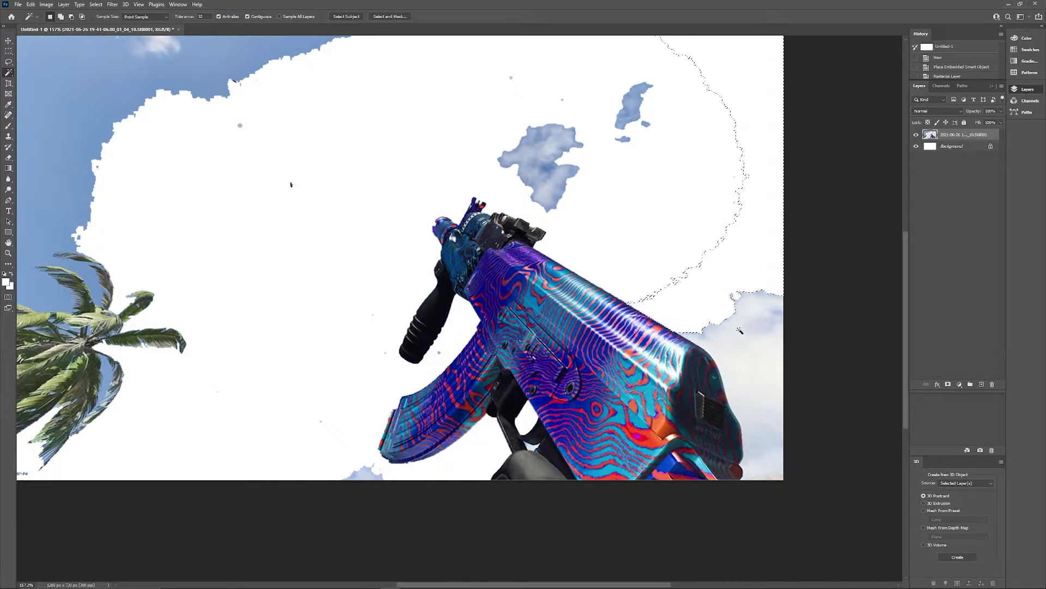
{"action": "left_click", "coordinate": [743, 342]}
{"action": "key", "text": "Delete"}
{"action": "left_click", "coordinate": [537, 164]}
{"action": "key", "text": "Delete"}
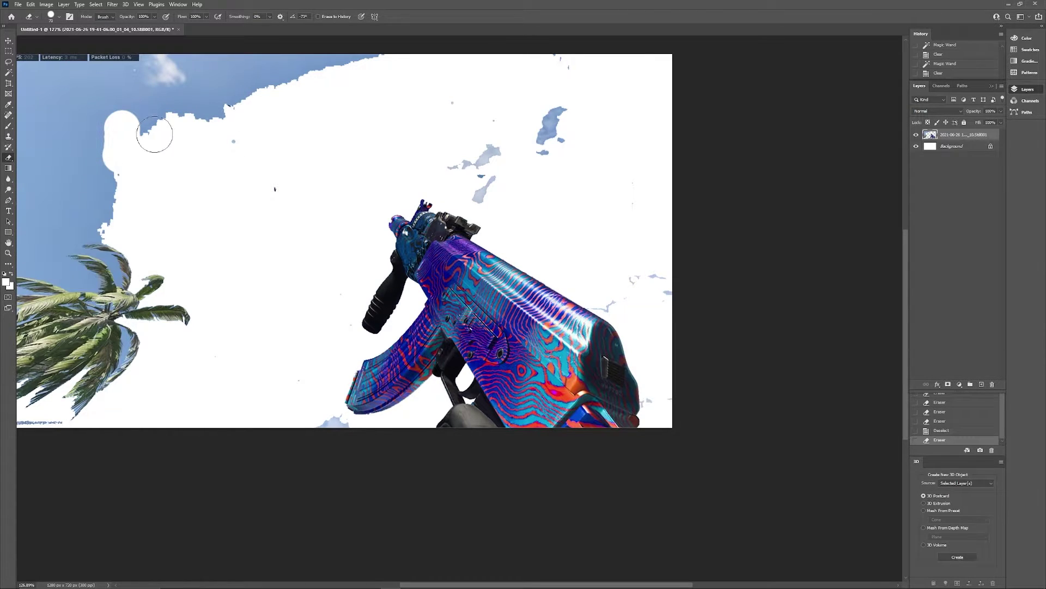
Step: Erase the leftover sky, cloud fragments and palm tree with the Eraser, leaving only the gun on the layer
{"action": "mouse_move", "coordinate": [221, 119]}
{"action": "left_mouse_down"}
{"action": "mouse_move", "coordinate": [163, 126]}
{"action": "mouse_move", "coordinate": [226, 96]}
{"action": "mouse_move", "coordinate": [214, 117]}
{"action": "mouse_move", "coordinate": [225, 153]}
{"action": "mouse_move", "coordinate": [261, 185]}
{"action": "left_mouse_up"}
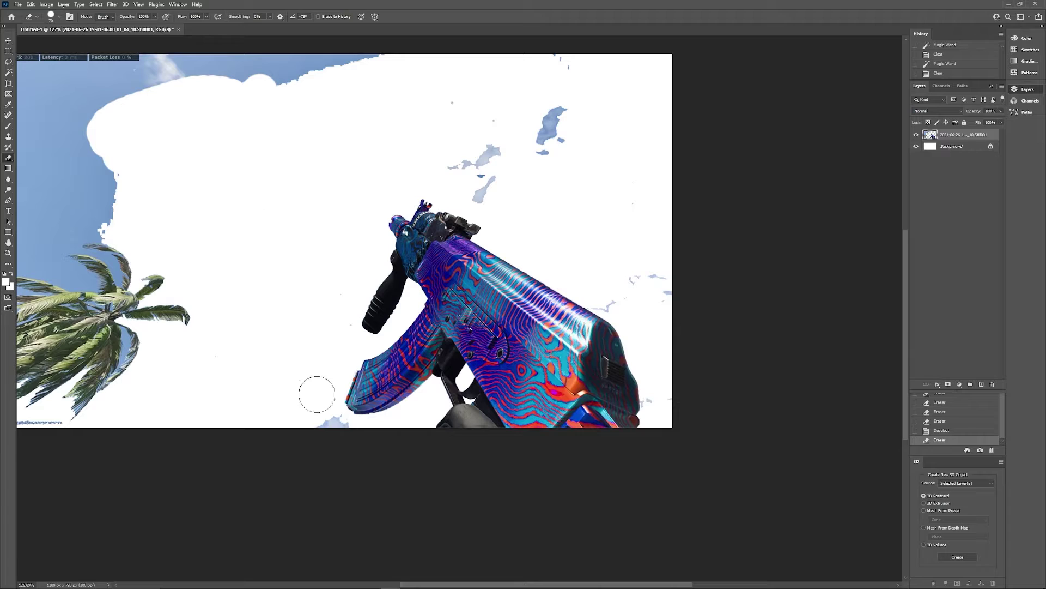
{"action": "left_click_drag", "start_coordinate": [317, 394], "coordinate": [330, 426]}
{"action": "mouse_move", "coordinate": [150, 357]}
{"action": "left_mouse_down"}
{"action": "mouse_move", "coordinate": [94, 299]}
{"action": "mouse_move", "coordinate": [185, 287]}
{"action": "mouse_move", "coordinate": [176, 317]}
{"action": "mouse_move", "coordinate": [141, 294]}
{"action": "mouse_move", "coordinate": [121, 253]}
{"action": "mouse_move", "coordinate": [118, 194]}
{"action": "mouse_move", "coordinate": [96, 229]}
{"action": "mouse_move", "coordinate": [59, 84]}
{"action": "mouse_move", "coordinate": [65, 107]}
{"action": "left_mouse_up"}
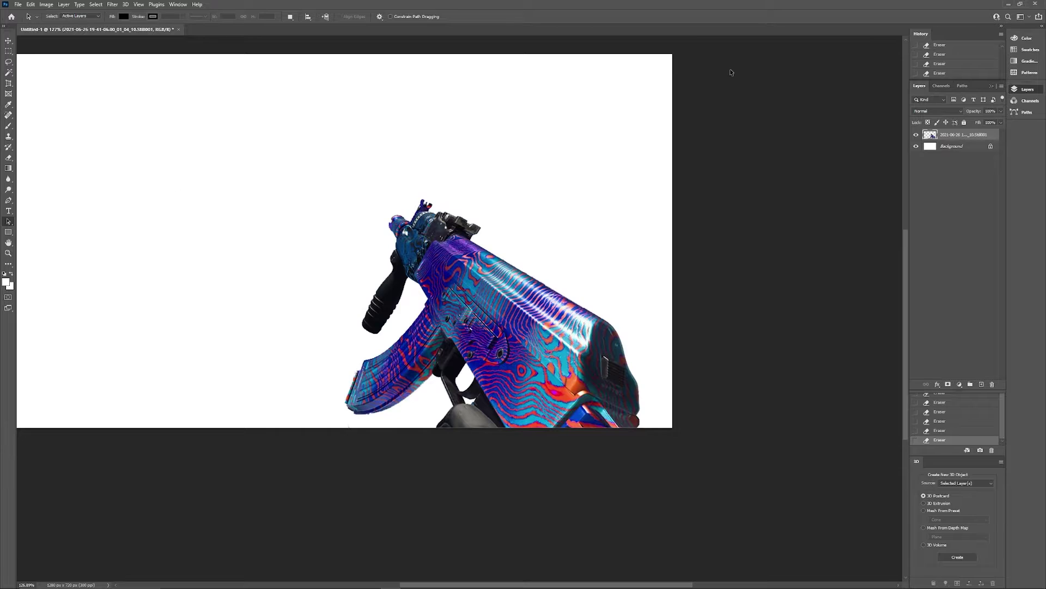
Step: Duplicate the cut-out gun layer within the same document and hide the original layer
{"action": "right_click", "coordinate": [961, 137]}
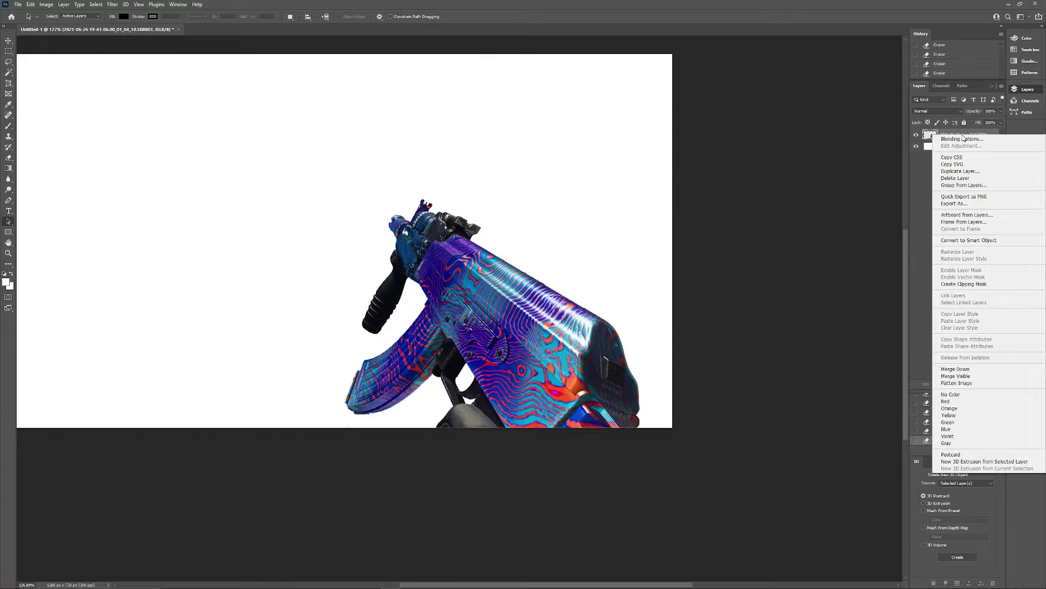
{"action": "left_click", "coordinate": [958, 170]}
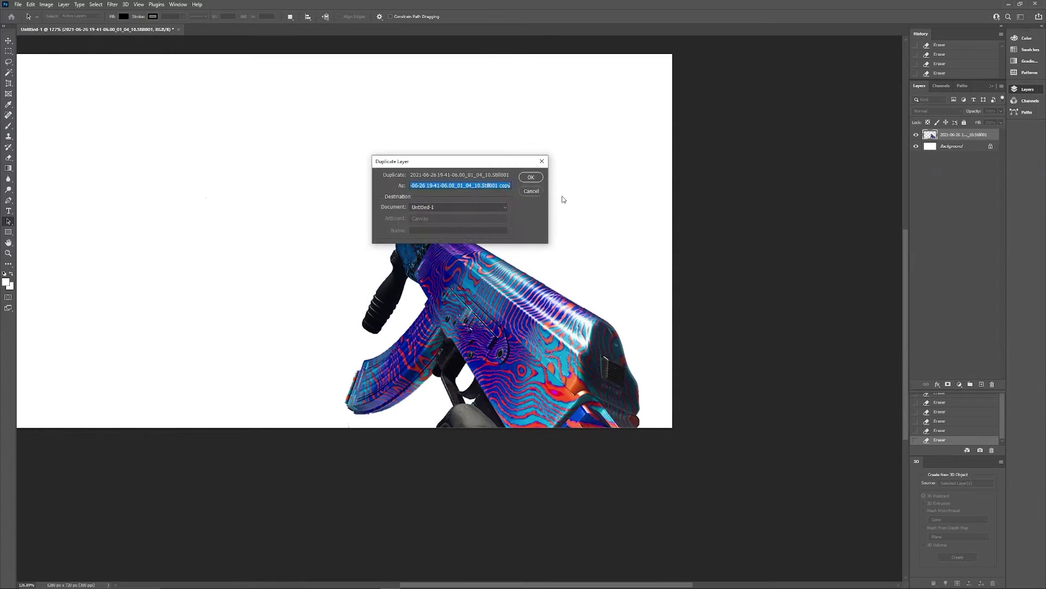
{"action": "left_click", "coordinate": [532, 178]}
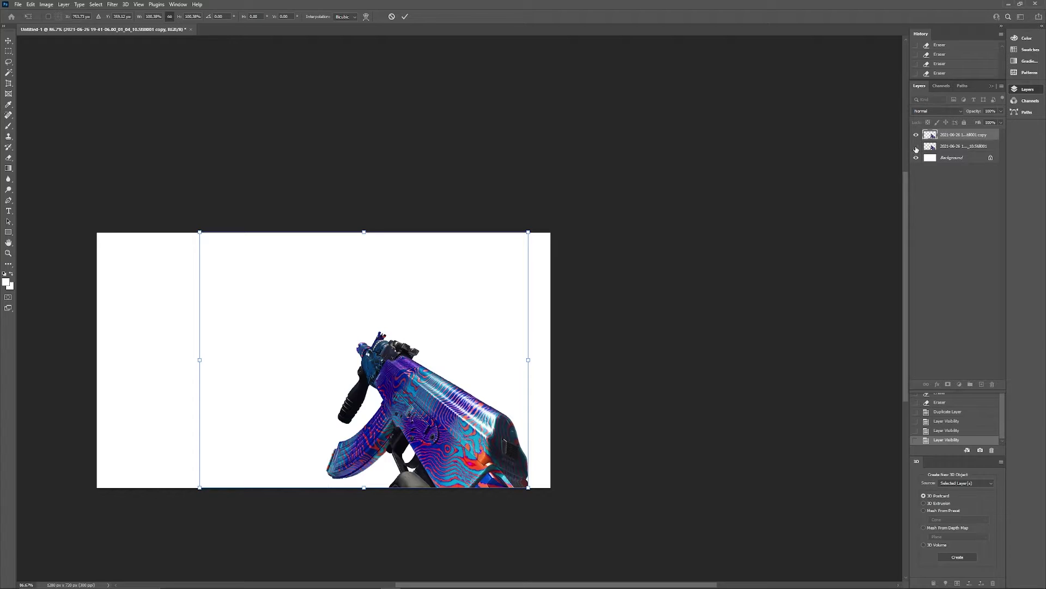
{"action": "left_click", "coordinate": [916, 147]}
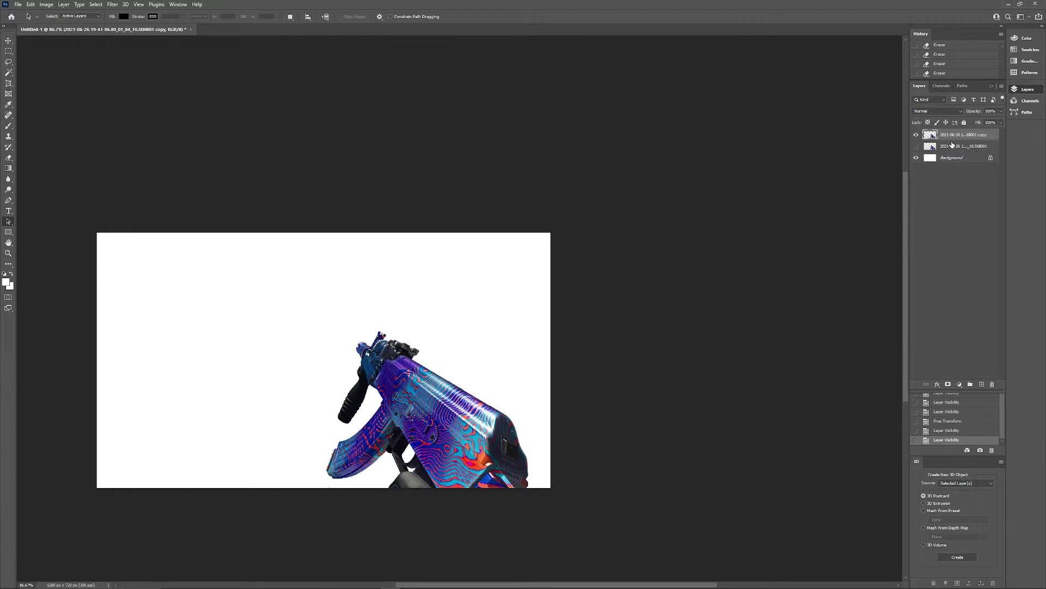
Step: Scale the copied gun layer proportionally to about 130% and position it along the canvas's lower-right edge
{"action": "left_click", "coordinate": [31, 4]}
{"action": "left_click", "coordinate": [48, 184]}
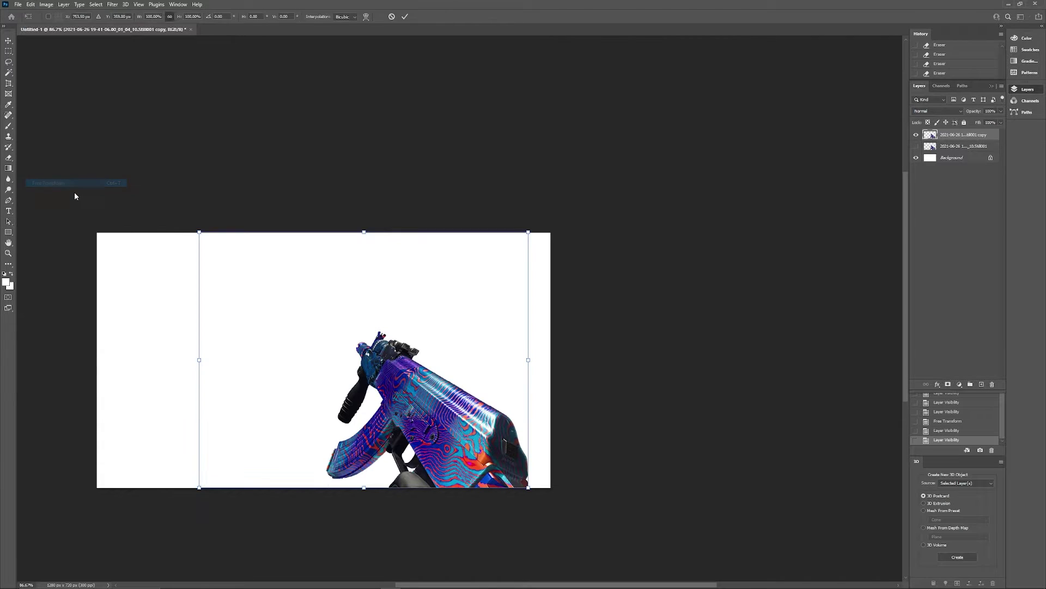
{"action": "left_click_drag", "start_coordinate": [199, 230], "coordinate": [177, 200]}
{"action": "mouse_move", "coordinate": [396, 362]}
{"action": "left_mouse_down"}
{"action": "mouse_move", "coordinate": [405, 359]}
{"action": "mouse_move", "coordinate": [304, 292]}
{"action": "mouse_move", "coordinate": [411, 363]}
{"action": "left_mouse_up"}
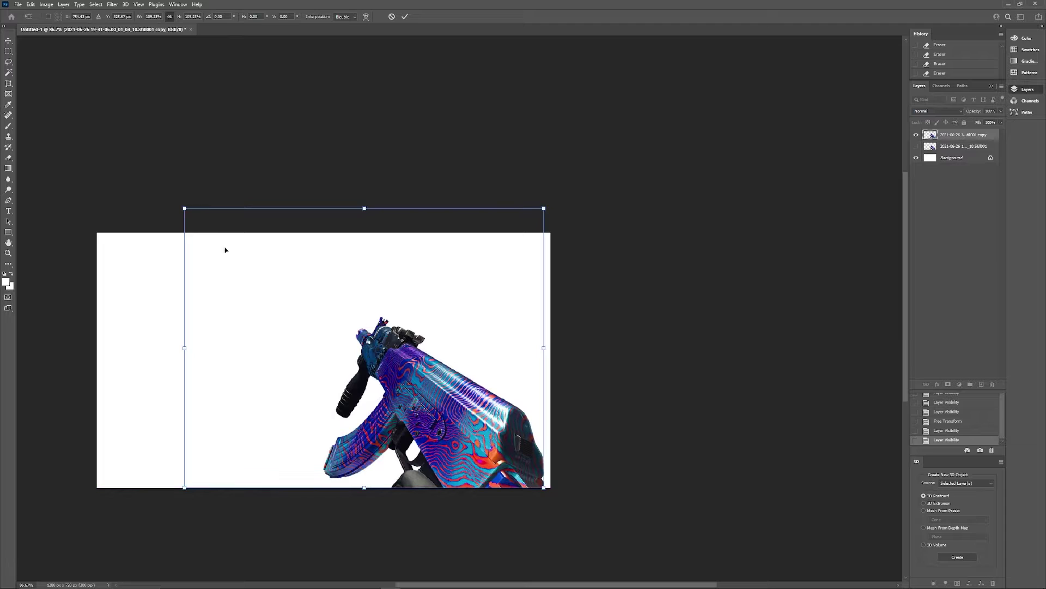
{"action": "left_click_drag", "start_coordinate": [184, 208], "coordinate": [117, 156]}
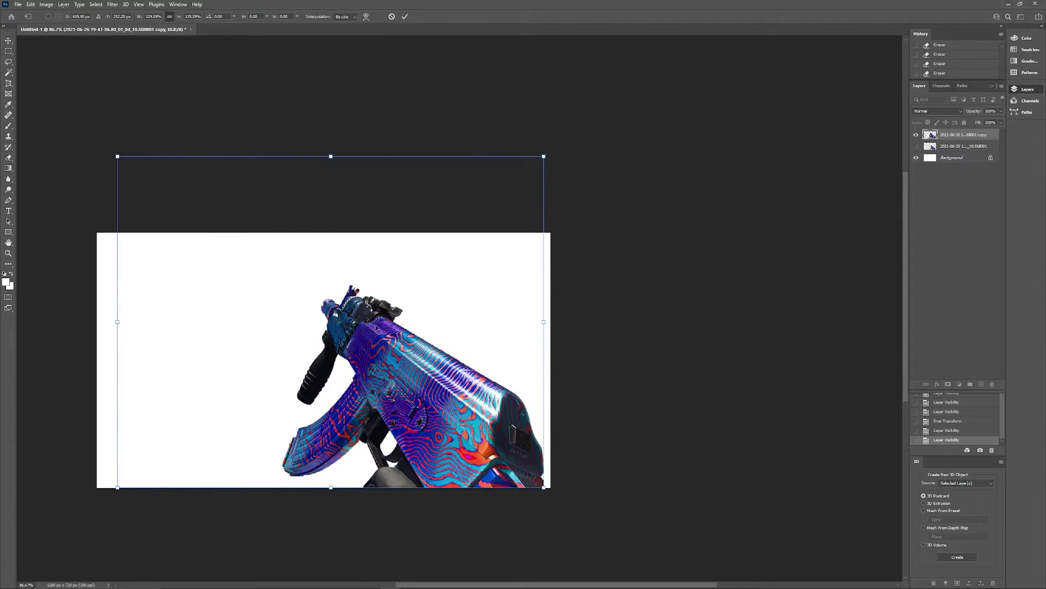
{"action": "left_click_drag", "start_coordinate": [378, 327], "coordinate": [384, 327]}
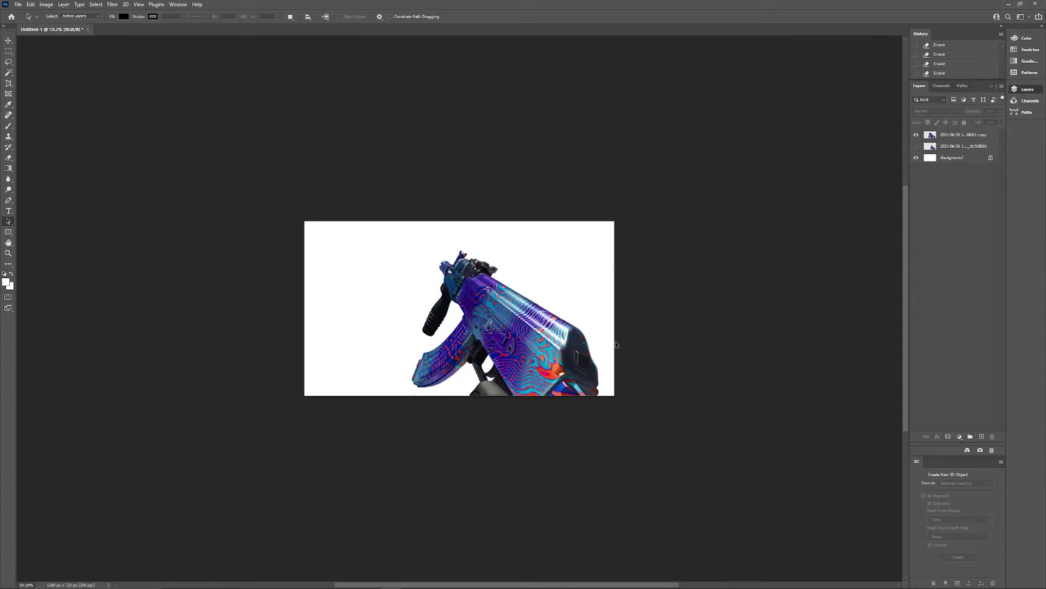
Step: Add a Vibrance adjustment layer, strongly raise its vibrance and saturation, and compare the gun with the adjustment hidden and shown
{"action": "left_click", "coordinate": [960, 436]}
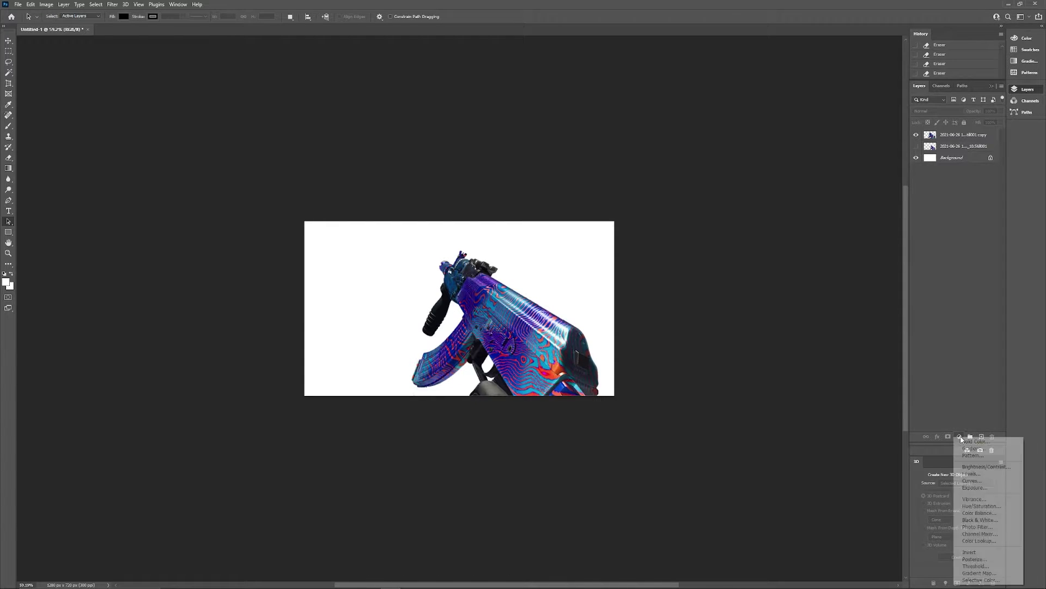
{"action": "left_click", "coordinate": [969, 499]}
{"action": "left_click_drag", "start_coordinate": [869, 180], "coordinate": [895, 200]}
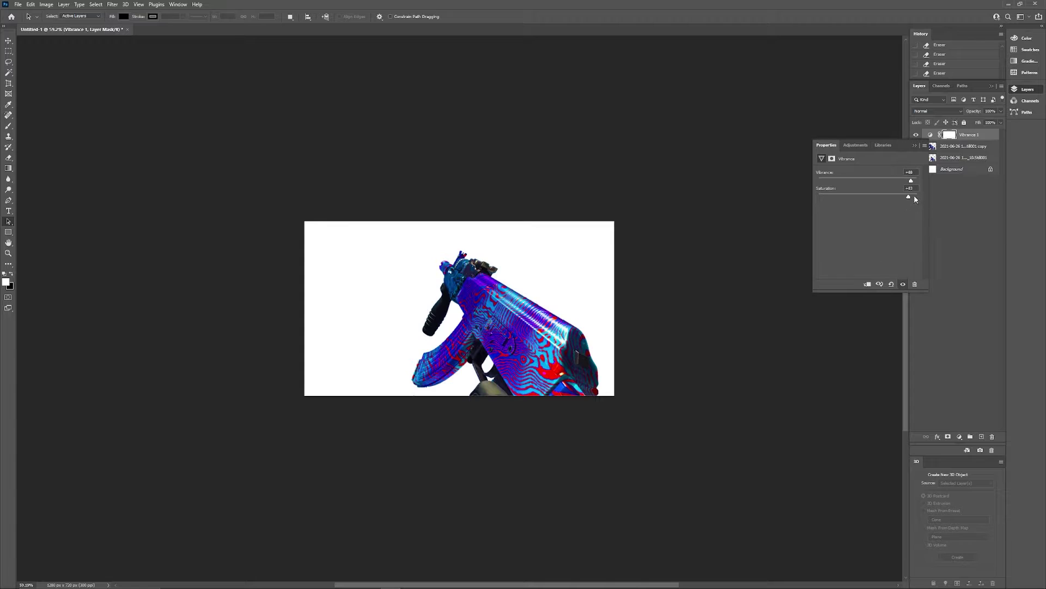
{"action": "left_click_drag", "start_coordinate": [916, 199], "coordinate": [908, 200]}
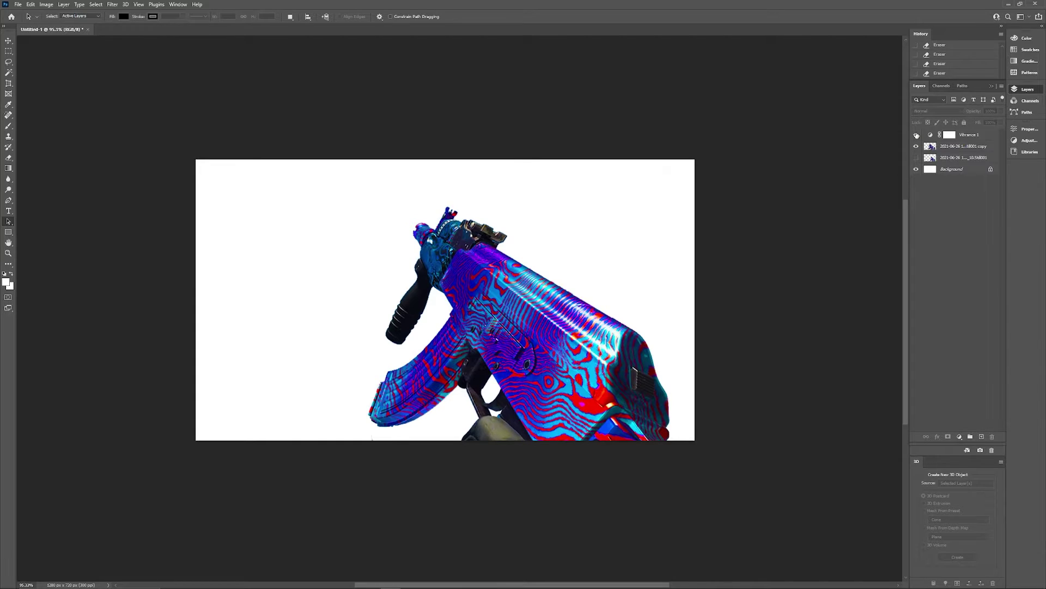
{"action": "left_click", "coordinate": [916, 134]}
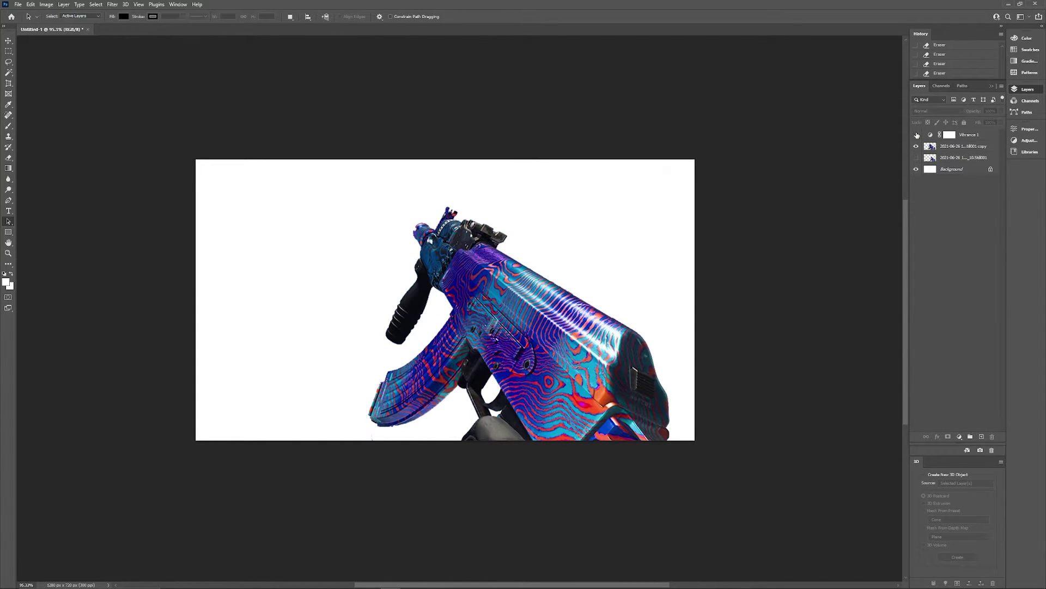
{"action": "left_click", "coordinate": [916, 134]}
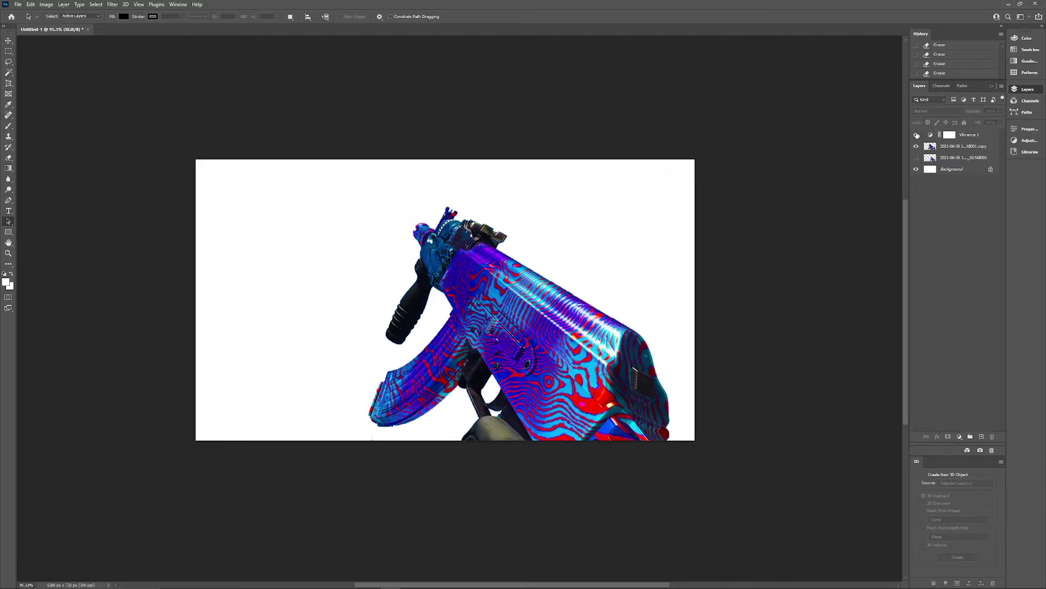
Step: Place the AGB-MW-Scrapyard-Map-Objective image from the Saved Pictures folder into the document and align it to fill the canvas
{"action": "key", "text": "ctrl+minus"}
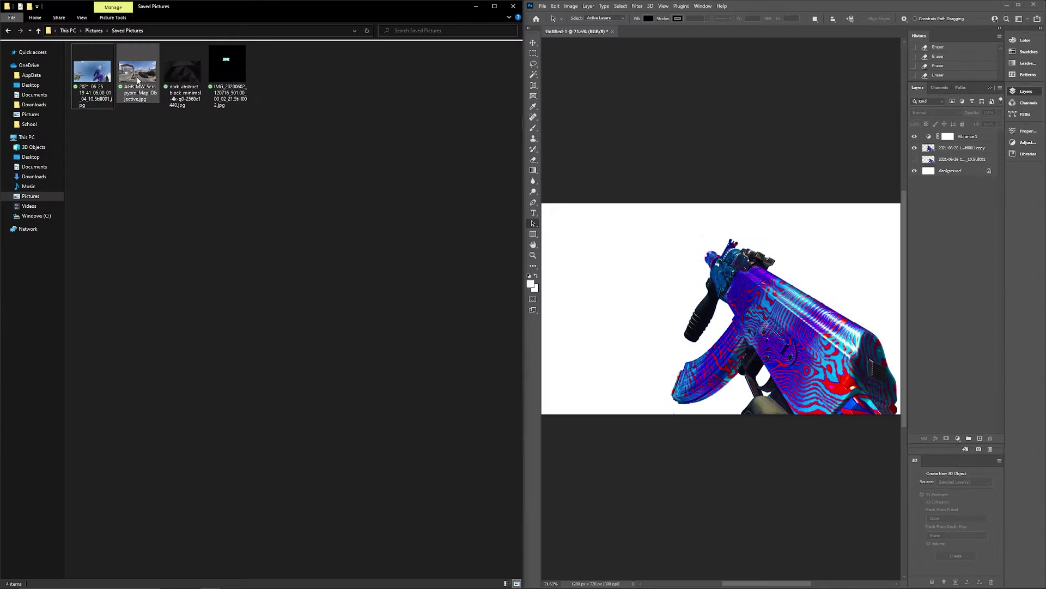
{"action": "left_click_drag", "start_coordinate": [140, 82], "coordinate": [645, 257]}
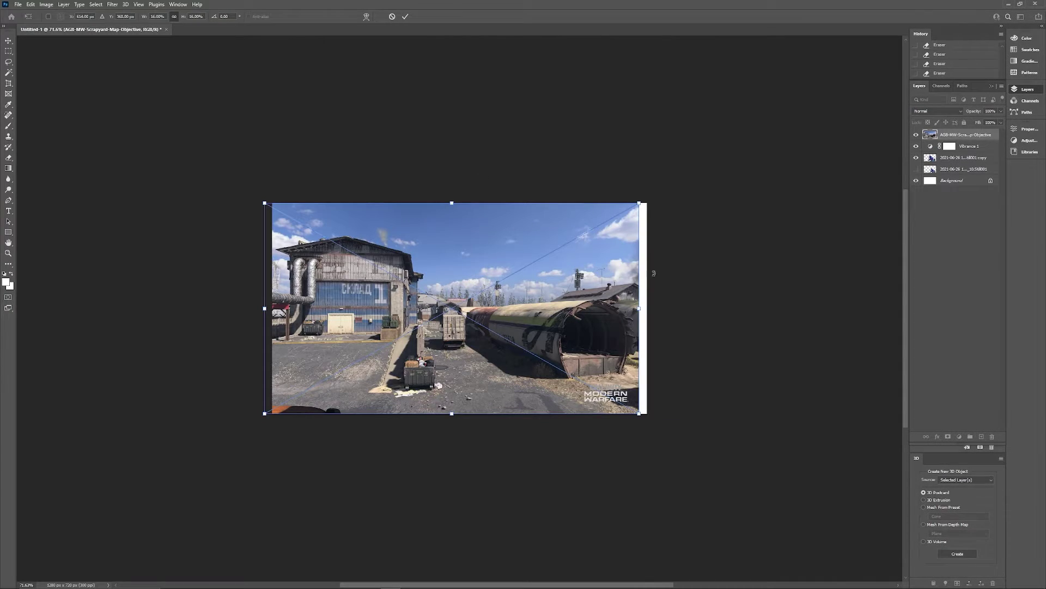
{"action": "left_click_drag", "start_coordinate": [640, 308], "coordinate": [647, 308]}
{"action": "key", "text": "Return"}
Step: Reorder the layers so the scrapyard map image sits beneath both gun layers and above the Background
{"action": "key", "text": "ctrl+bracketleft"}
{"action": "key", "text": "a"}
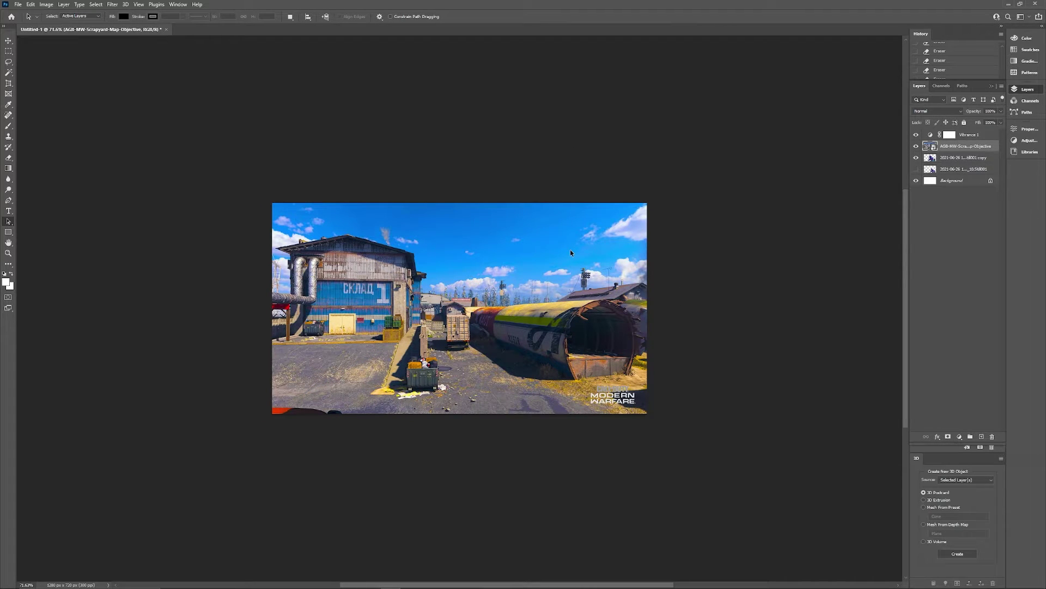
{"action": "left_click_drag", "start_coordinate": [951, 157], "coordinate": [951, 141]}
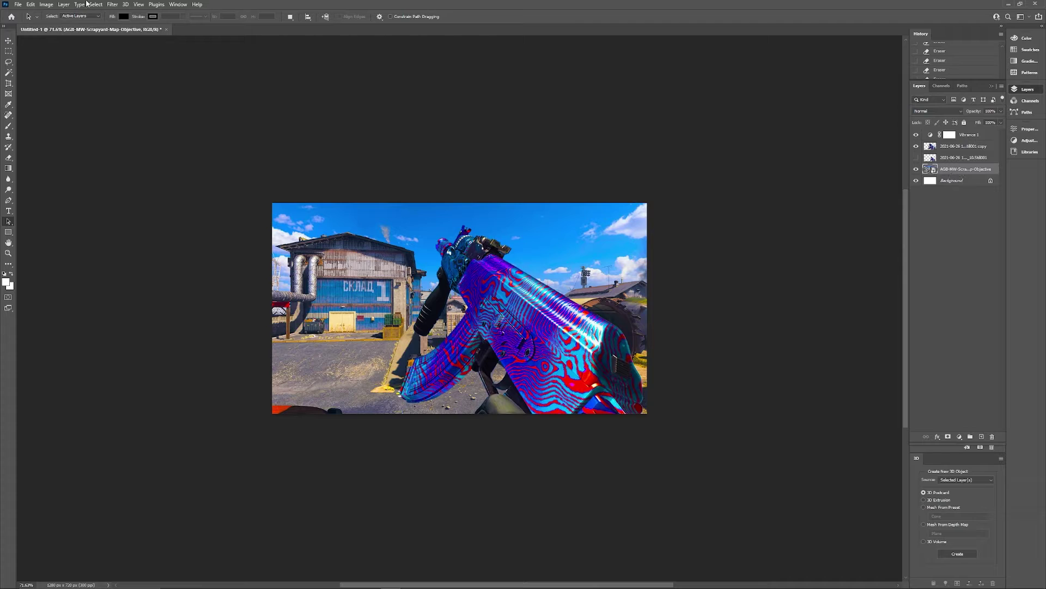
Step: Blur the scrapyard background layer by applying Gaussian Blur with a 2.0-pixel radius three times
{"action": "left_click", "coordinate": [112, 4]}
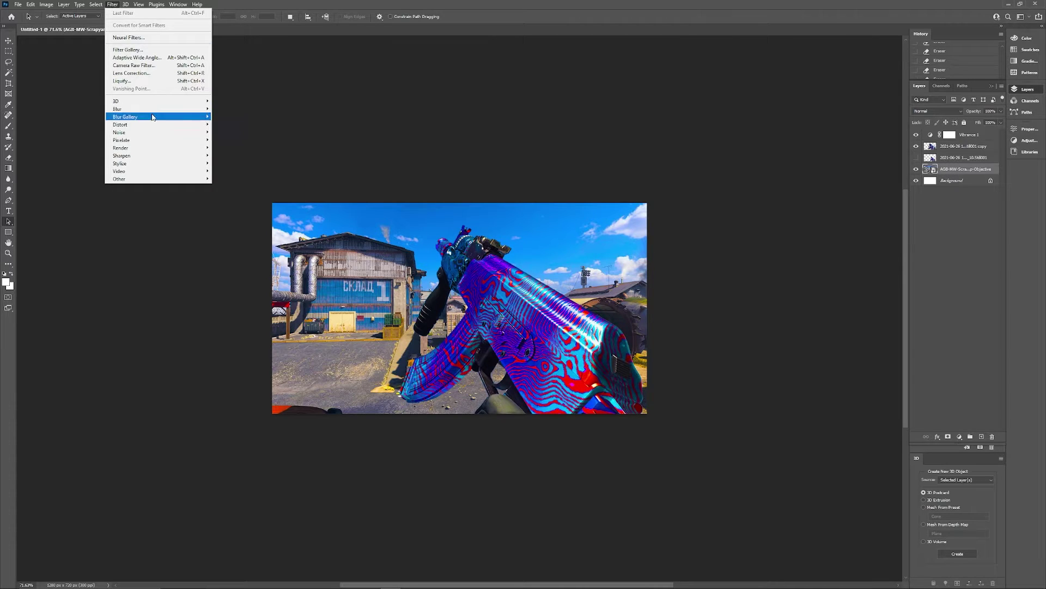
{"action": "mouse_move", "coordinate": [142, 110]}
{"action": "left_click", "coordinate": [233, 140]}
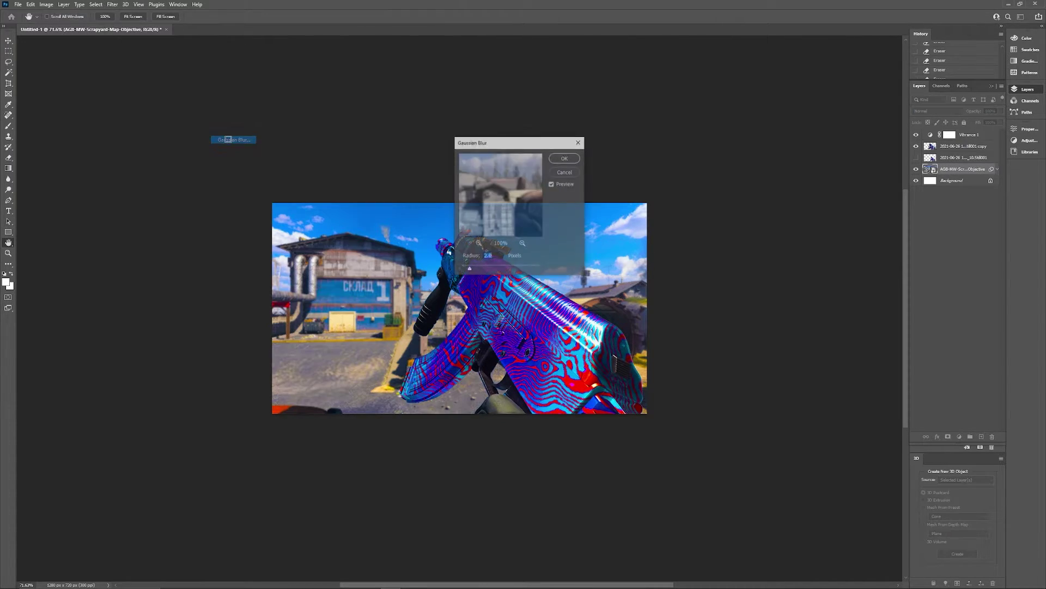
{"action": "left_click", "coordinate": [565, 158]}
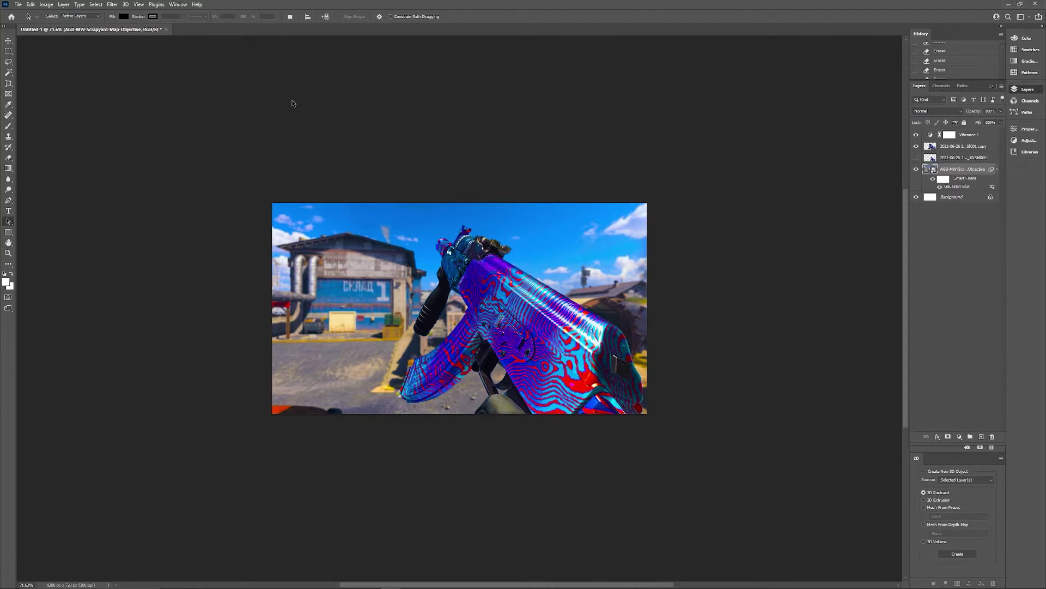
{"action": "left_click", "coordinate": [112, 4]}
{"action": "left_click", "coordinate": [127, 12]}
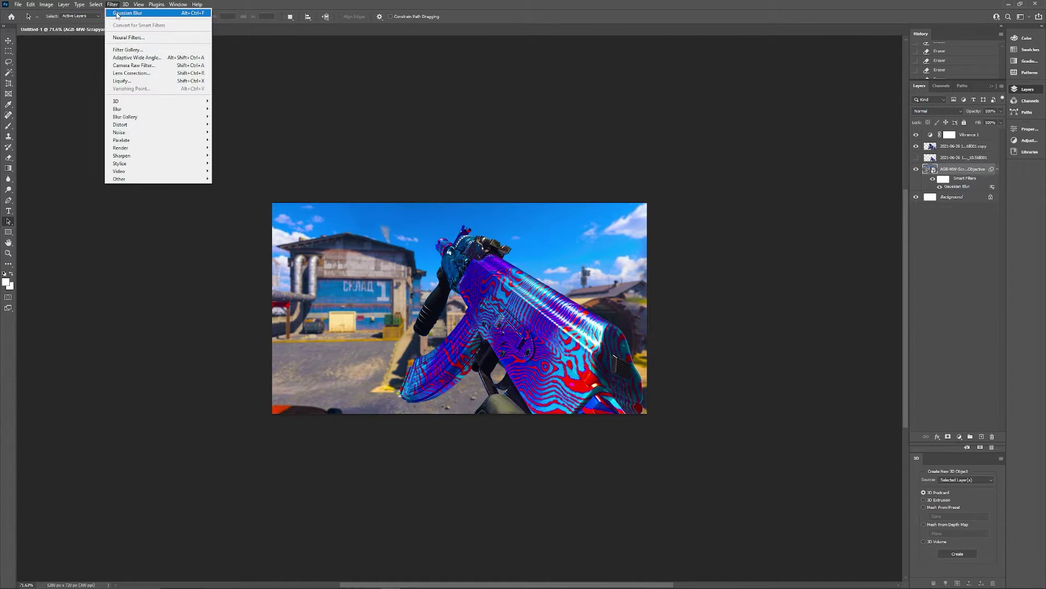
{"action": "left_click", "coordinate": [565, 158]}
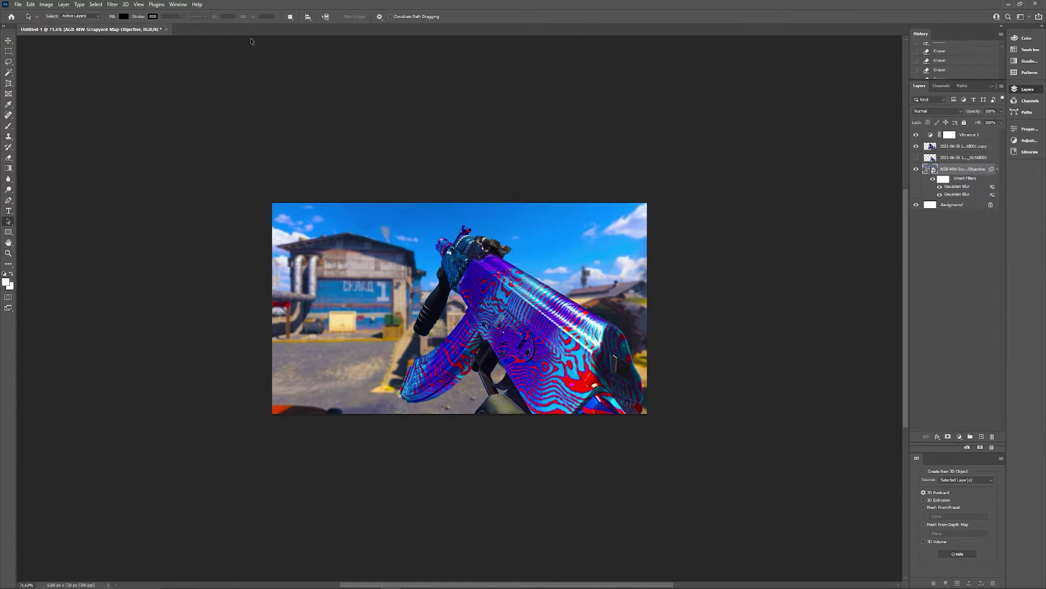
{"action": "left_click", "coordinate": [112, 5]}
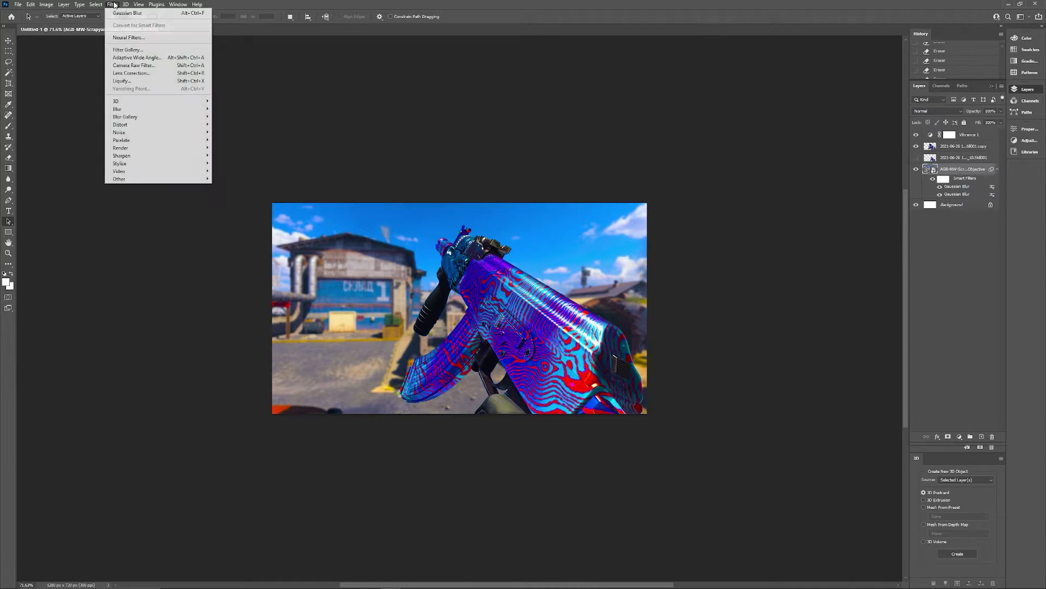
{"action": "left_click", "coordinate": [127, 12]}
{"action": "left_click", "coordinate": [562, 159]}
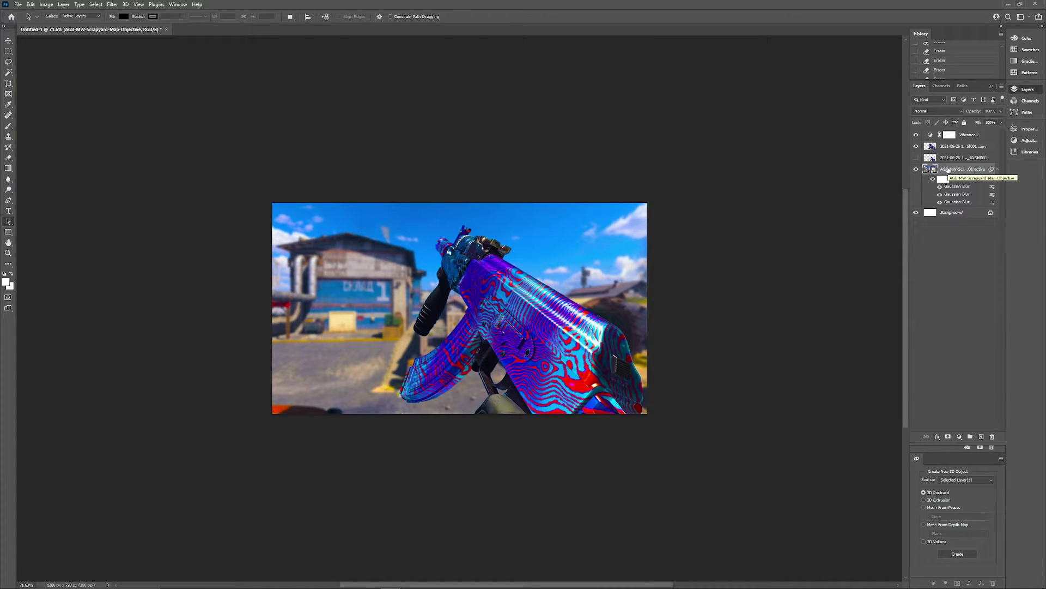
Step: Open the scrapyard background layer's blending options and enable a Color Overlay
{"action": "left_click", "coordinate": [950, 158]}
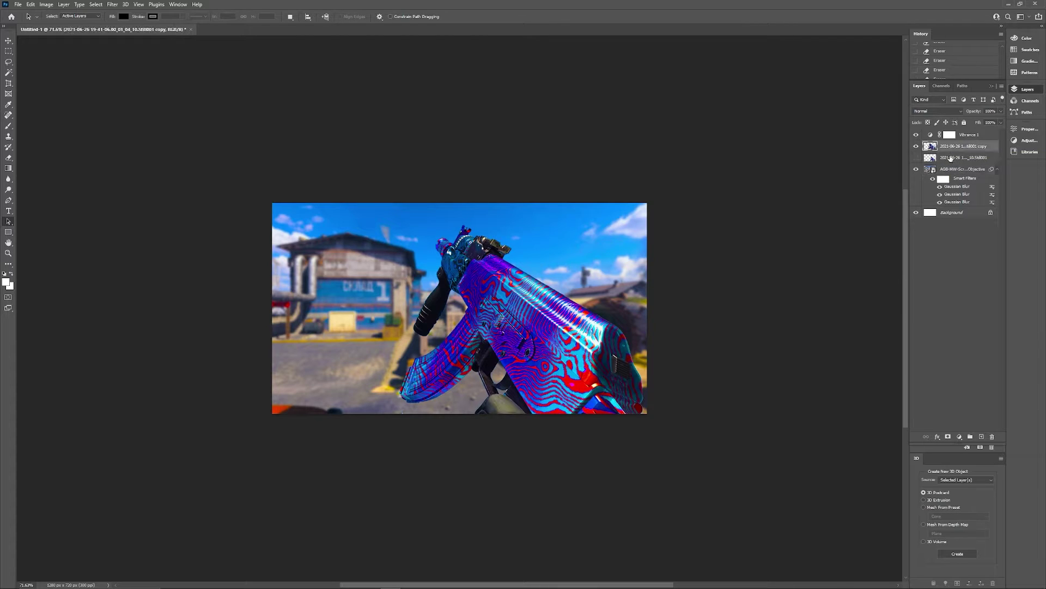
{"action": "left_click", "coordinate": [952, 169]}
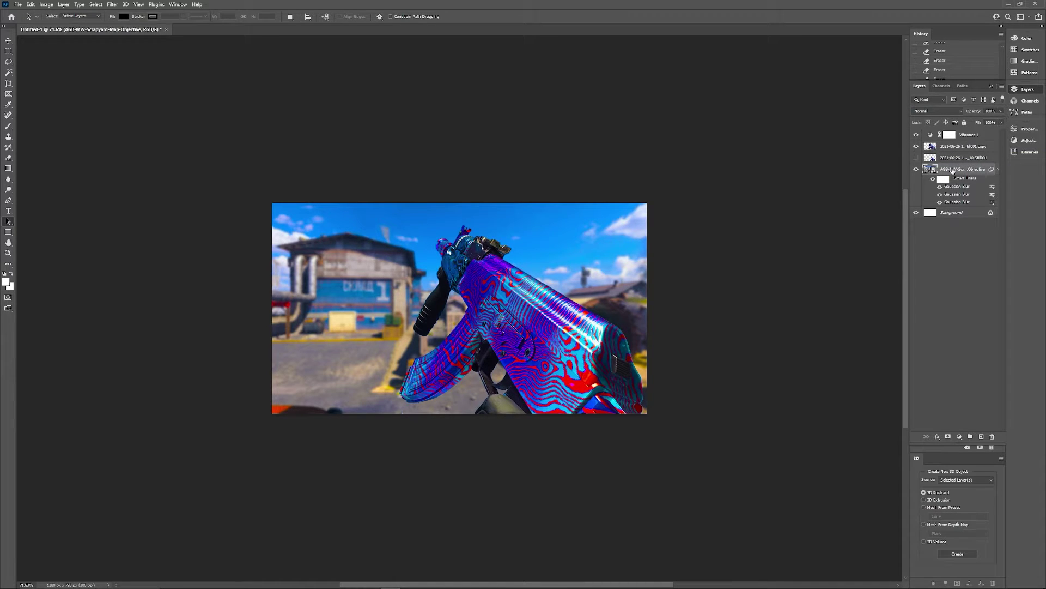
{"action": "right_click", "coordinate": [952, 170]}
{"action": "left_click", "coordinate": [946, 173]}
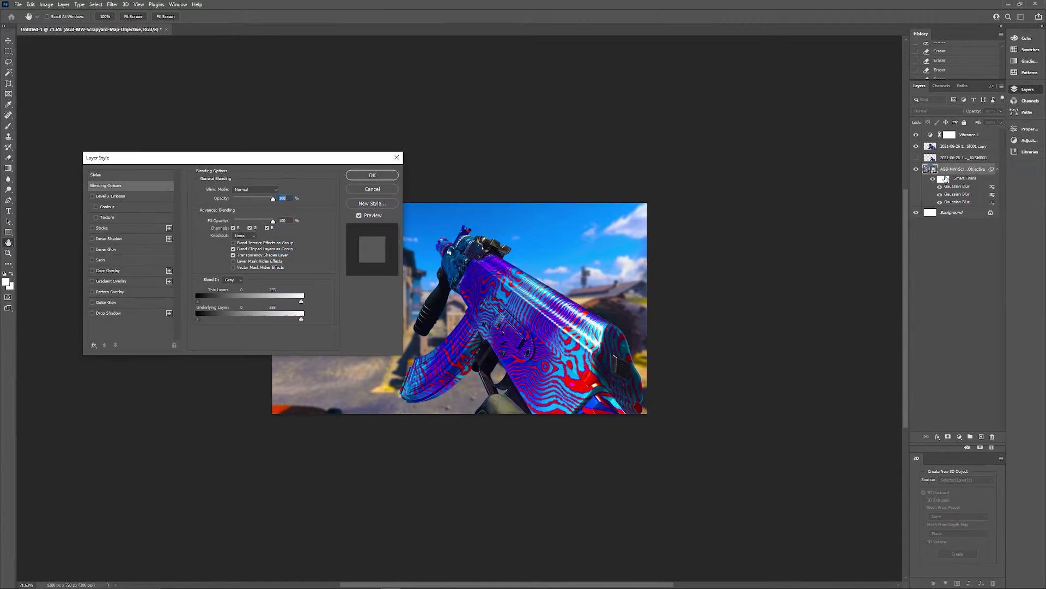
{"action": "left_click_drag", "start_coordinate": [373, 158], "coordinate": [317, 100]}
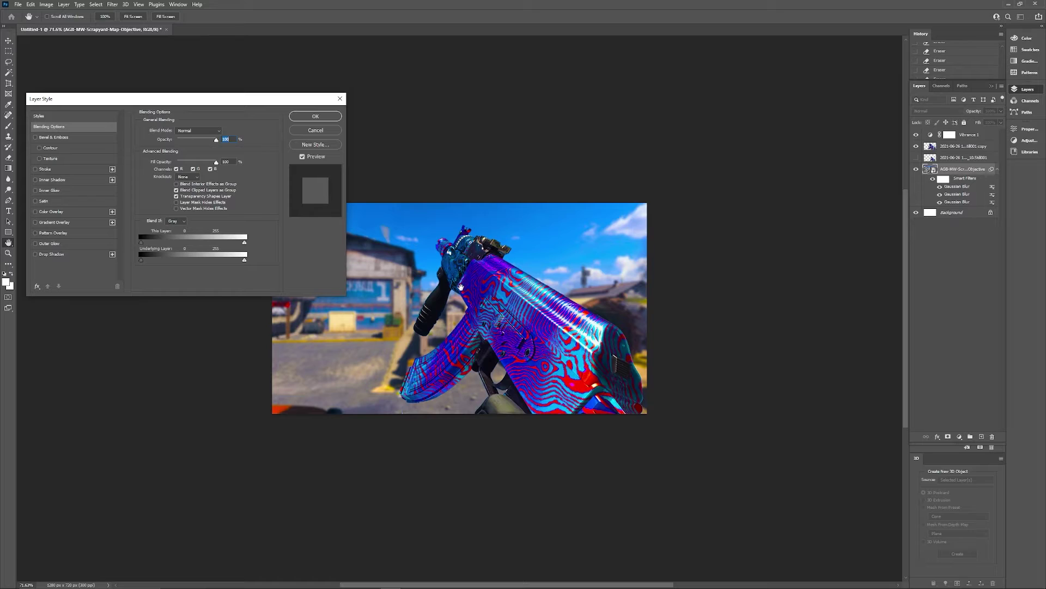
{"action": "left_click", "coordinate": [35, 211]}
{"action": "left_click", "coordinate": [47, 213]}
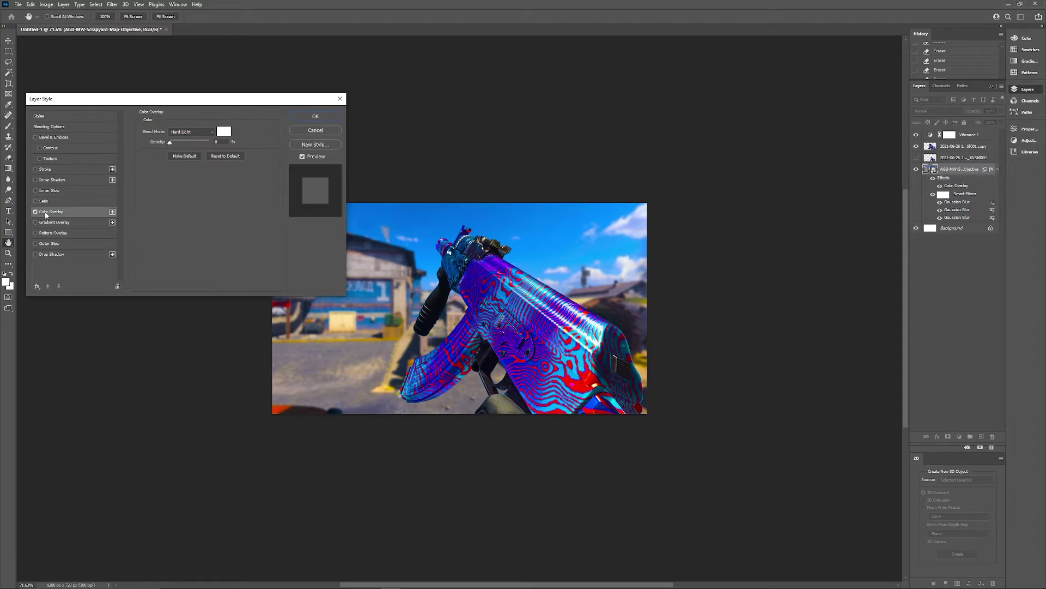
Step: Darken the background by setting the overlay colour to near-black at about 65% opacity and apply the style
{"action": "left_click", "coordinate": [223, 131]}
{"action": "type", "text": "252525"}
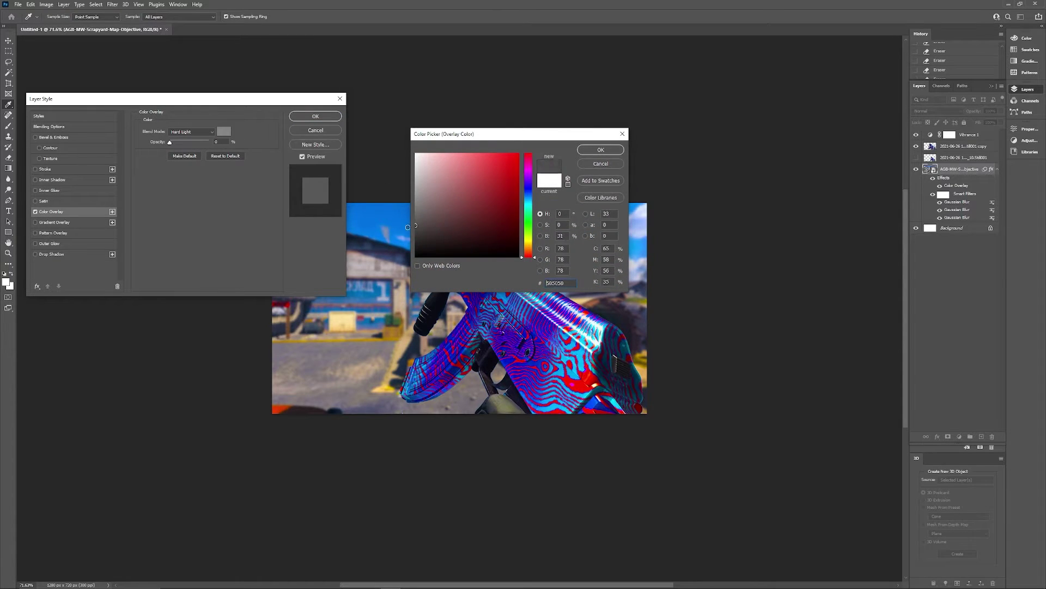
{"action": "left_click", "coordinate": [415, 249]}
{"action": "left_click", "coordinate": [600, 150]}
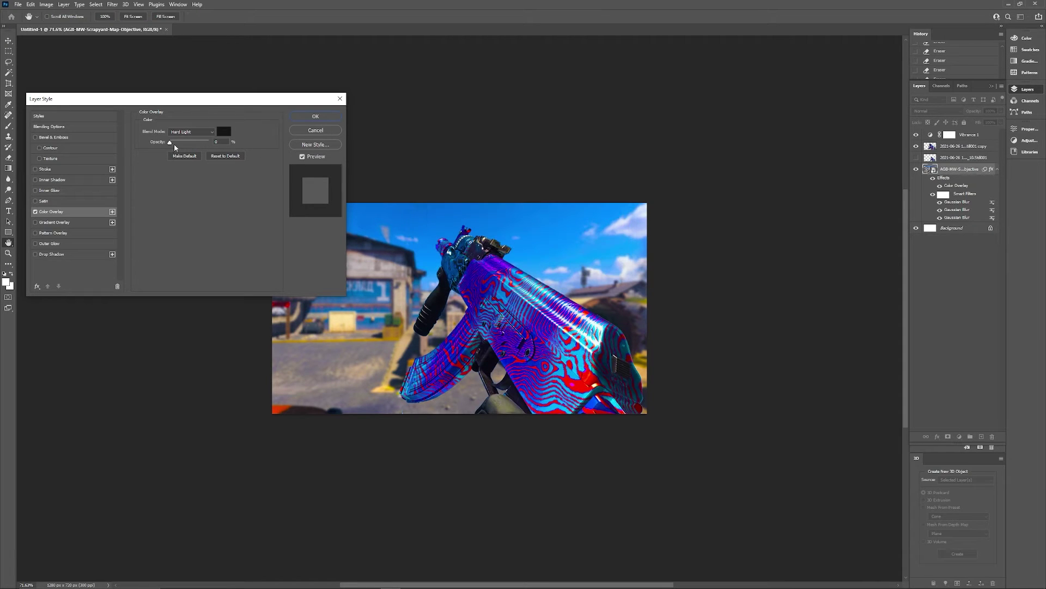
{"action": "left_click_drag", "start_coordinate": [170, 142], "coordinate": [194, 154]}
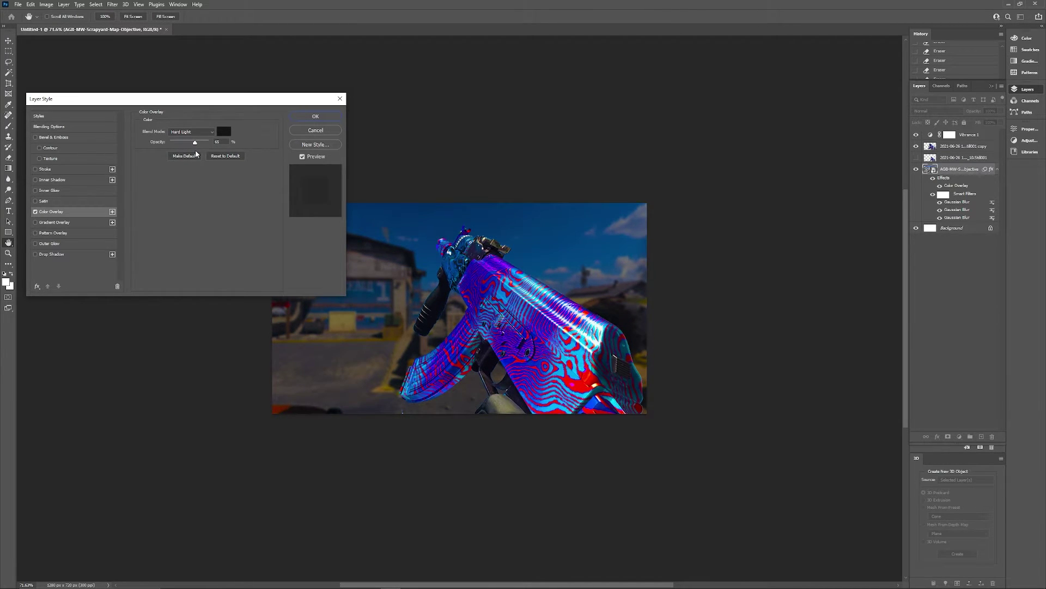
{"action": "key", "text": "Return"}
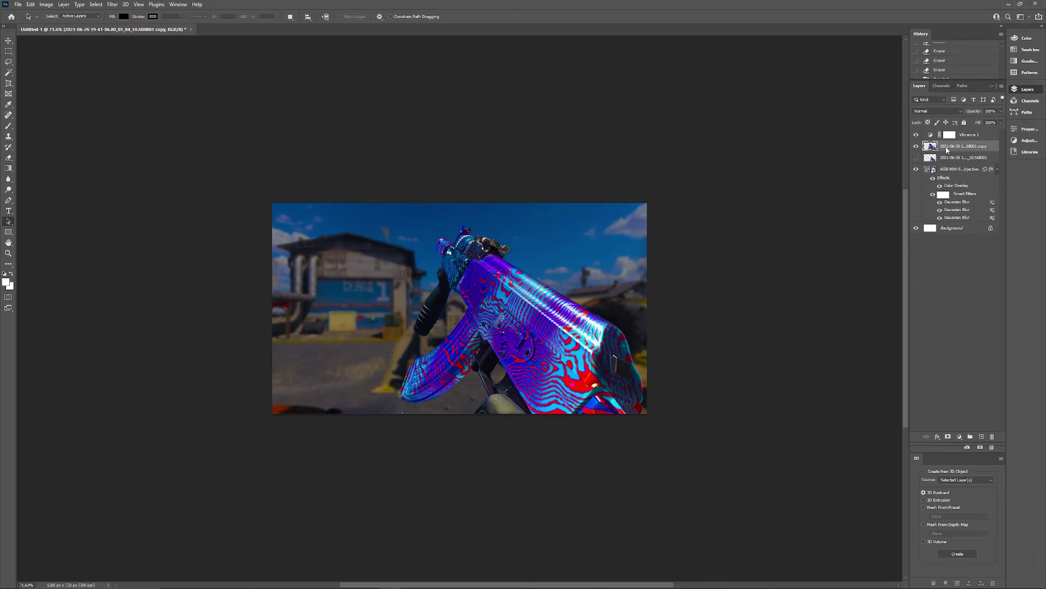
Step: Give the gun copy layer a white Outer Glow with 100% range and about 29 px size, plus a textured Bevel & Emboss
{"action": "right_click", "coordinate": [945, 148]}
{"action": "left_click", "coordinate": [948, 152]}
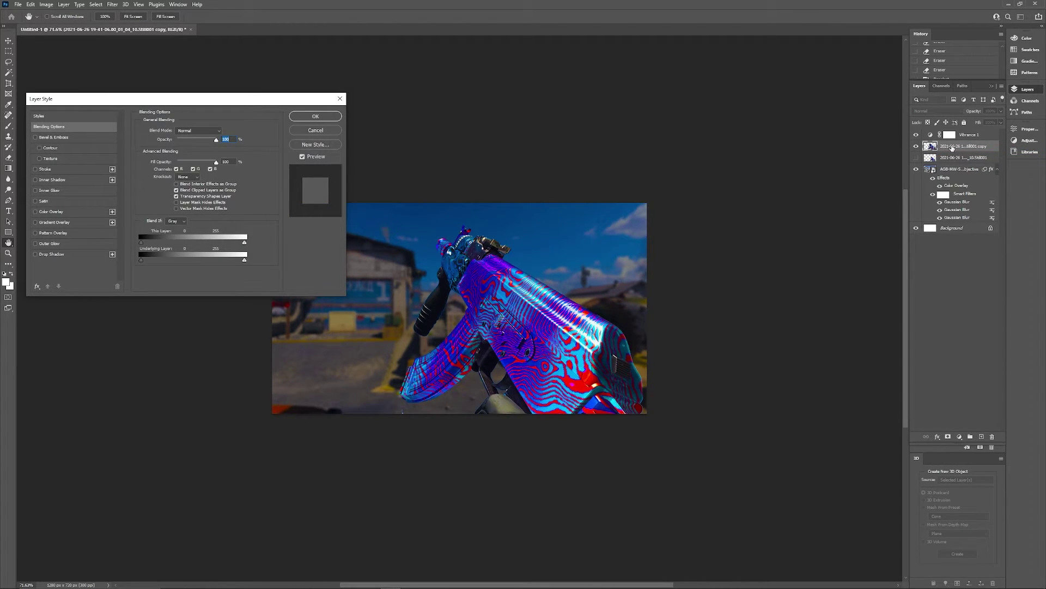
{"action": "left_click", "coordinate": [49, 243]}
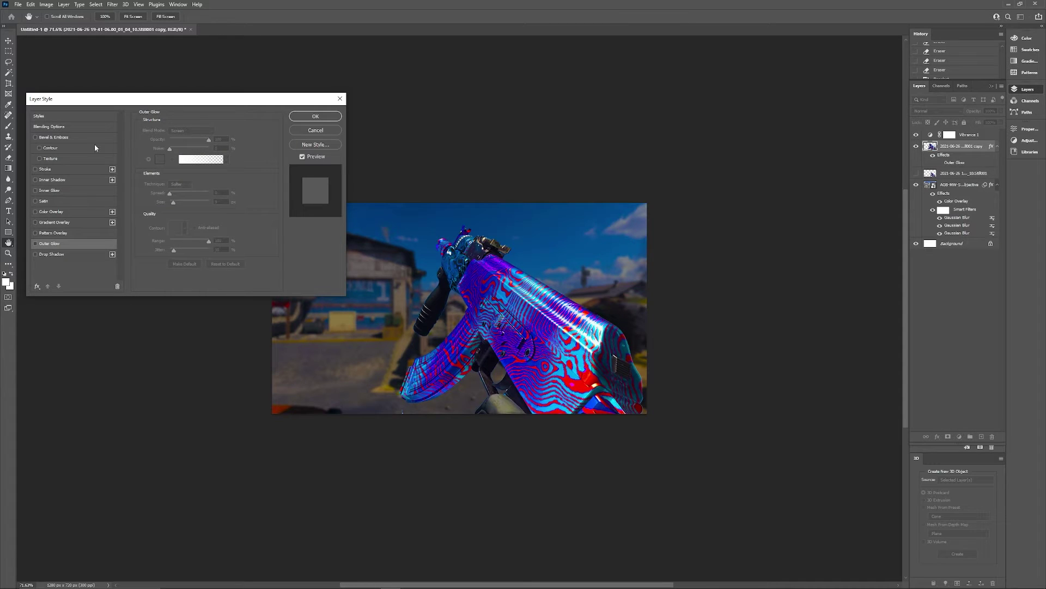
{"action": "left_click", "coordinate": [35, 243]}
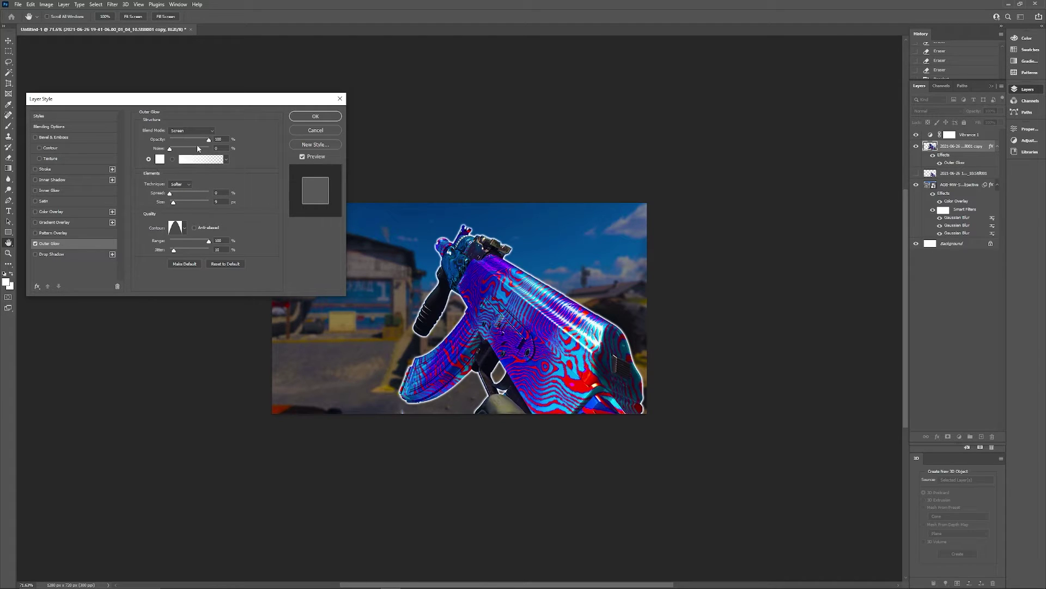
{"action": "left_click", "coordinate": [209, 242]}
{"action": "mouse_move", "coordinate": [209, 242]}
{"action": "left_mouse_down"}
{"action": "mouse_move", "coordinate": [152, 242]}
{"action": "mouse_move", "coordinate": [219, 243]}
{"action": "left_mouse_up"}
{"action": "mouse_move", "coordinate": [173, 202]}
{"action": "left_mouse_down"}
{"action": "mouse_move", "coordinate": [218, 206]}
{"action": "mouse_move", "coordinate": [178, 203]}
{"action": "left_mouse_up"}
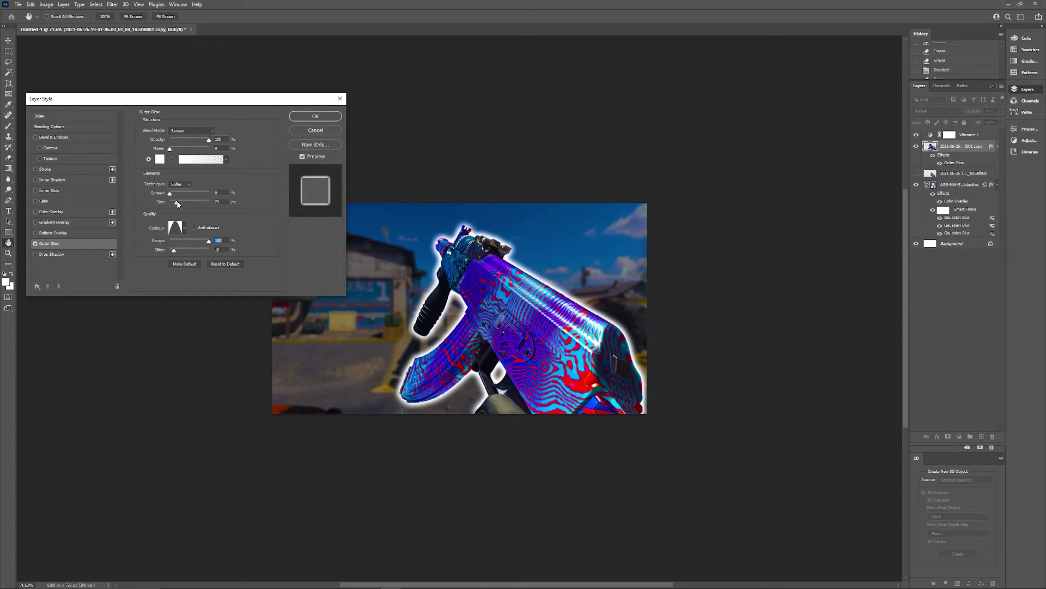
{"action": "left_click", "coordinate": [81, 158]}
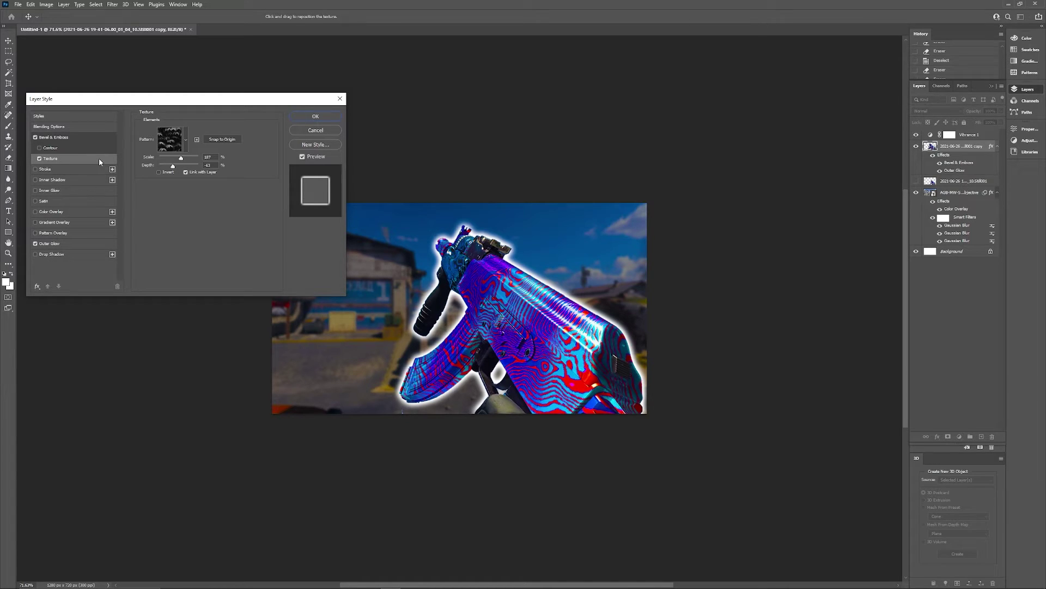
{"action": "left_click", "coordinate": [327, 116]}
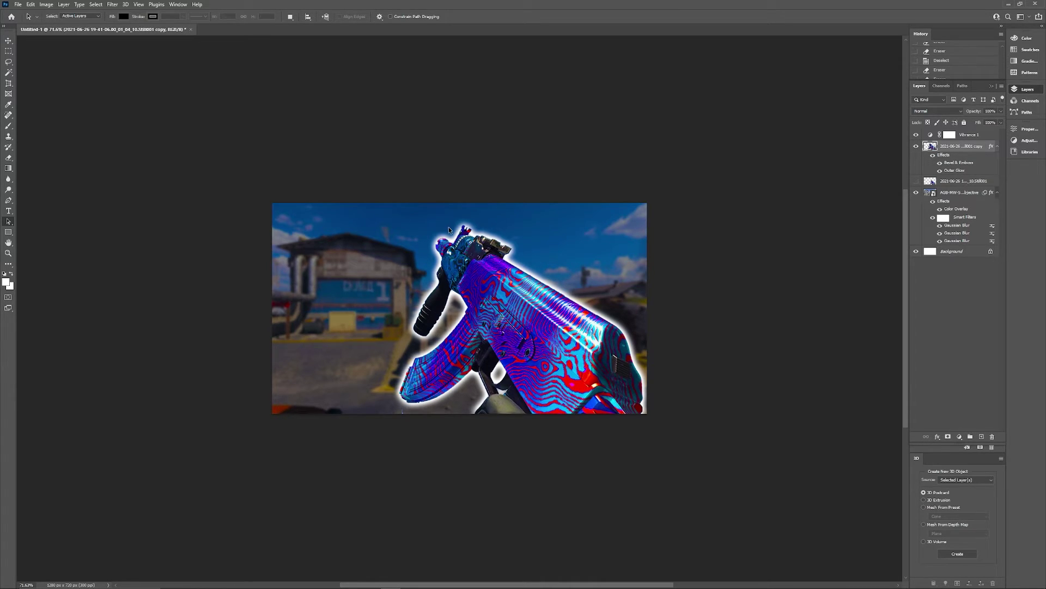
Step: Add the white title text "THUMBNAIL" above the gun and move it to the upper middle of the canvas
{"action": "key", "text": "t"}
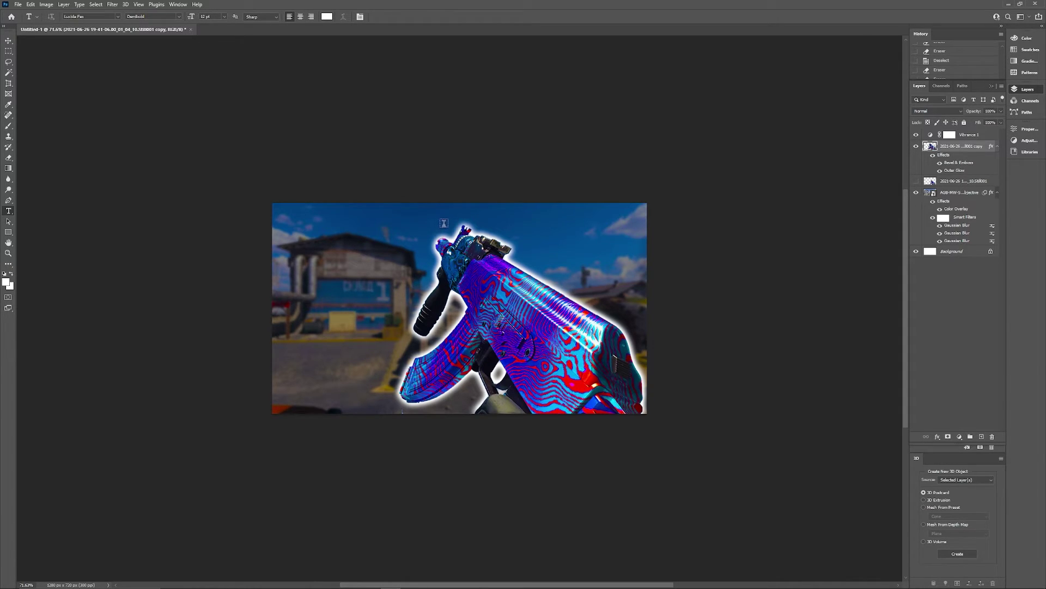
{"action": "left_click", "coordinate": [444, 223]}
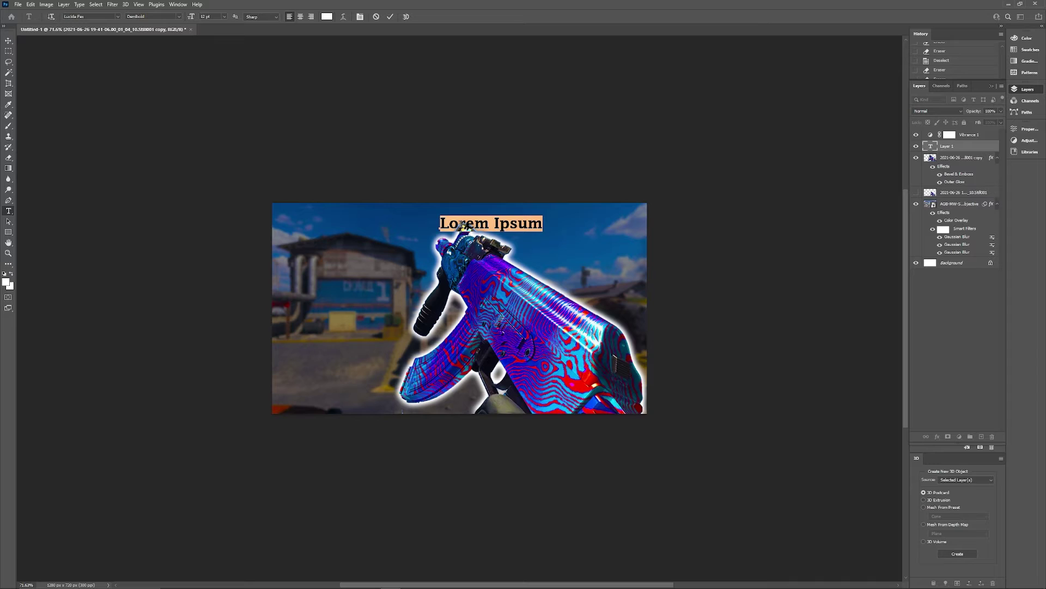
{"action": "type", "text": "THUMBNAIL"}
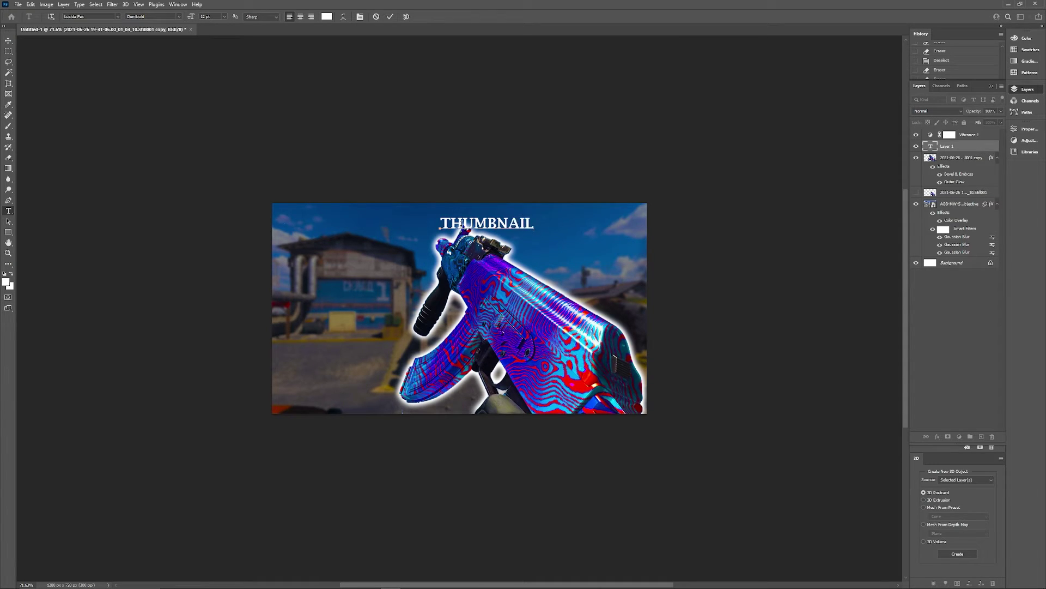
{"action": "key", "text": "ctrl+Return"}
{"action": "key", "text": "v"}
{"action": "left_click_drag", "start_coordinate": [512, 225], "coordinate": [470, 216]}
Step: Place the THUMBNAIL text layer beneath the gun copy layer and lower the text slightly so it sits behind the gun
{"action": "key", "text": "t"}
{"action": "left_click", "coordinate": [940, 314]}
{"action": "key", "text": "v"}
{"action": "key", "text": "t"}
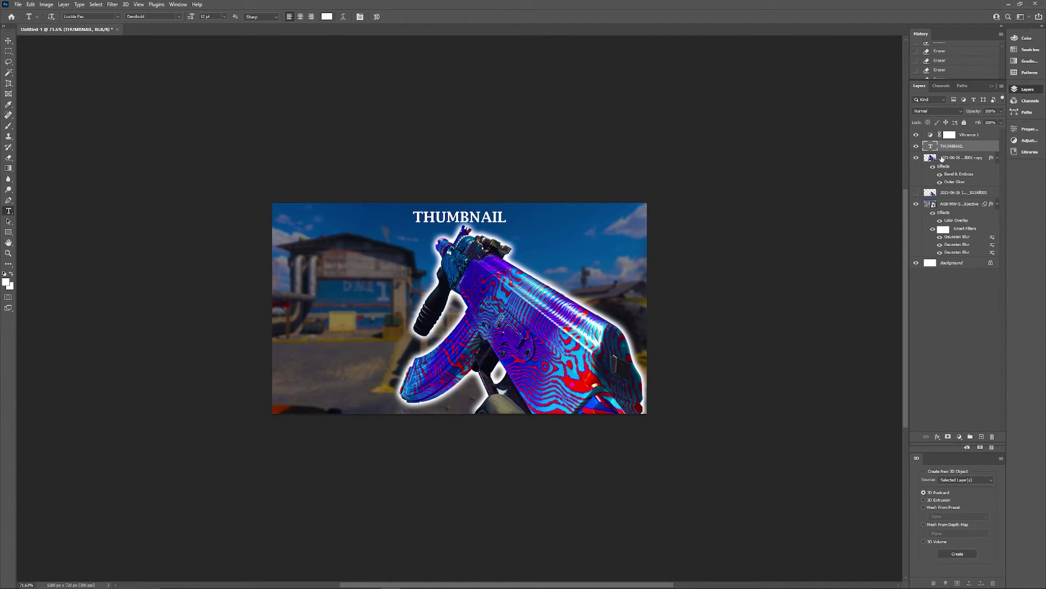
{"action": "left_click_drag", "start_coordinate": [945, 145], "coordinate": [942, 185]}
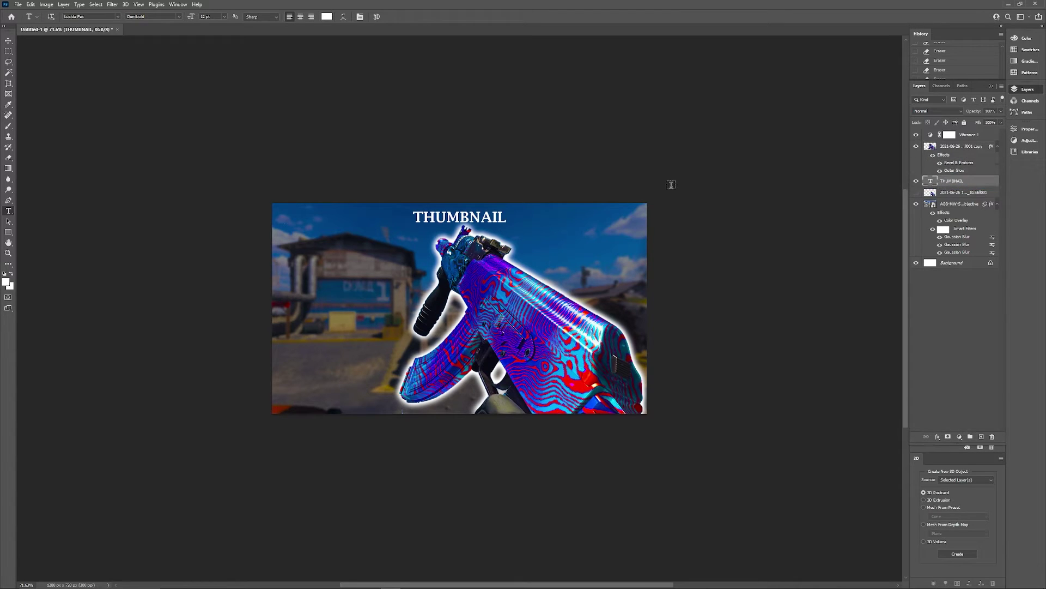
{"action": "key", "text": "v"}
{"action": "left_click_drag", "start_coordinate": [461, 222], "coordinate": [459, 228]}
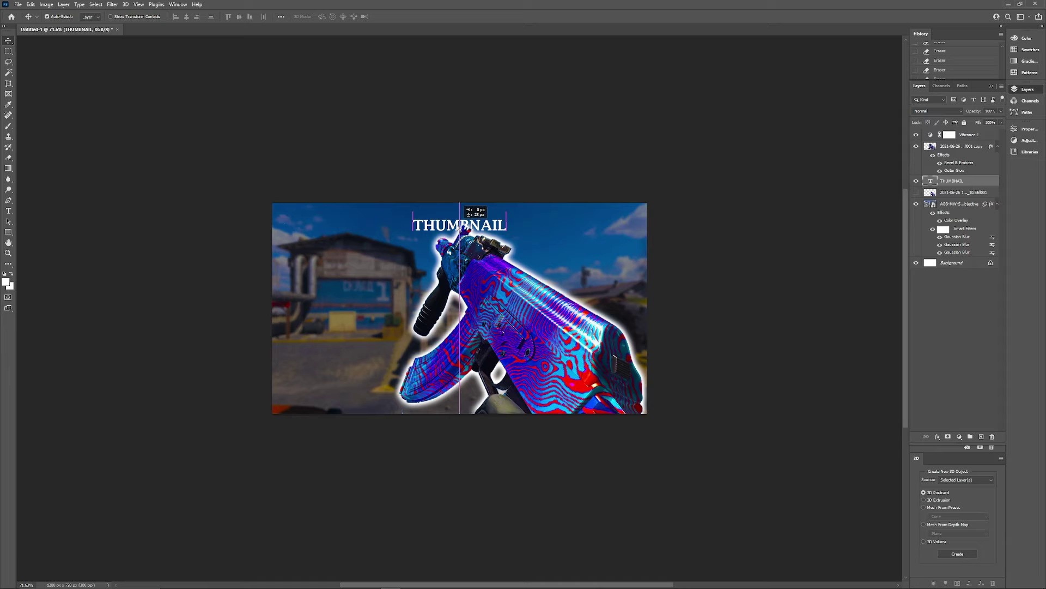
Step: Enlarge the THUMBNAIL text with Free Transform so it spans about two thirds of the canvas width along the upper edge
{"action": "left_click", "coordinate": [31, 4]}
{"action": "left_click", "coordinate": [49, 180]}
{"action": "left_click_drag", "start_coordinate": [506, 216], "coordinate": [589, 173]}
{"action": "key", "text": "Return"}
Step: Change the font of the THUMBNAIL text to Showcard Gothic
{"action": "double_click", "coordinate": [459, 224]}
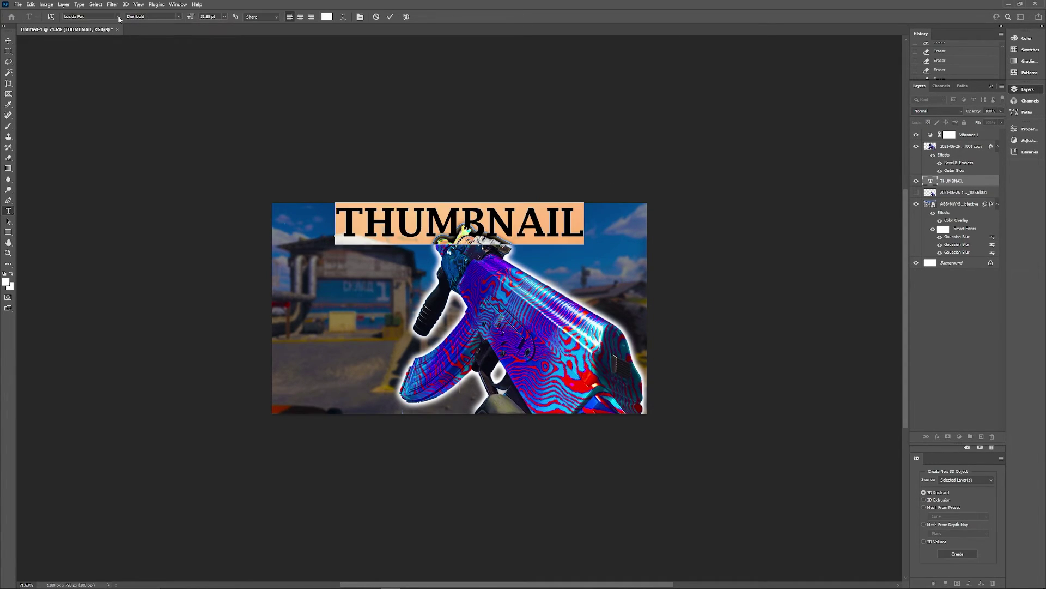
{"action": "left_click", "coordinate": [118, 17]}
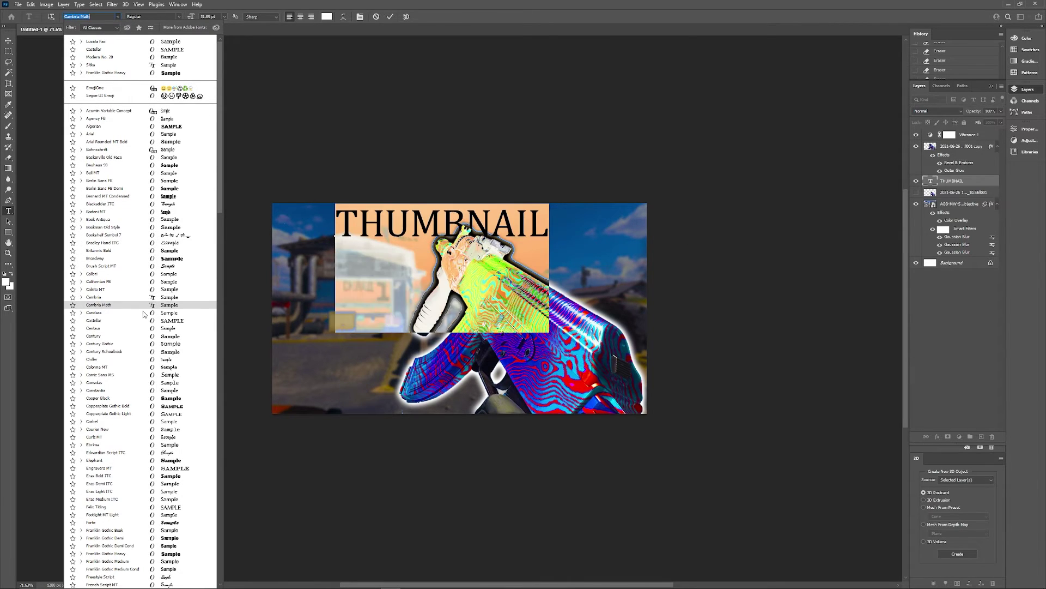
{"action": "key", "text": "Escape"}
{"action": "key", "text": "Escape"}
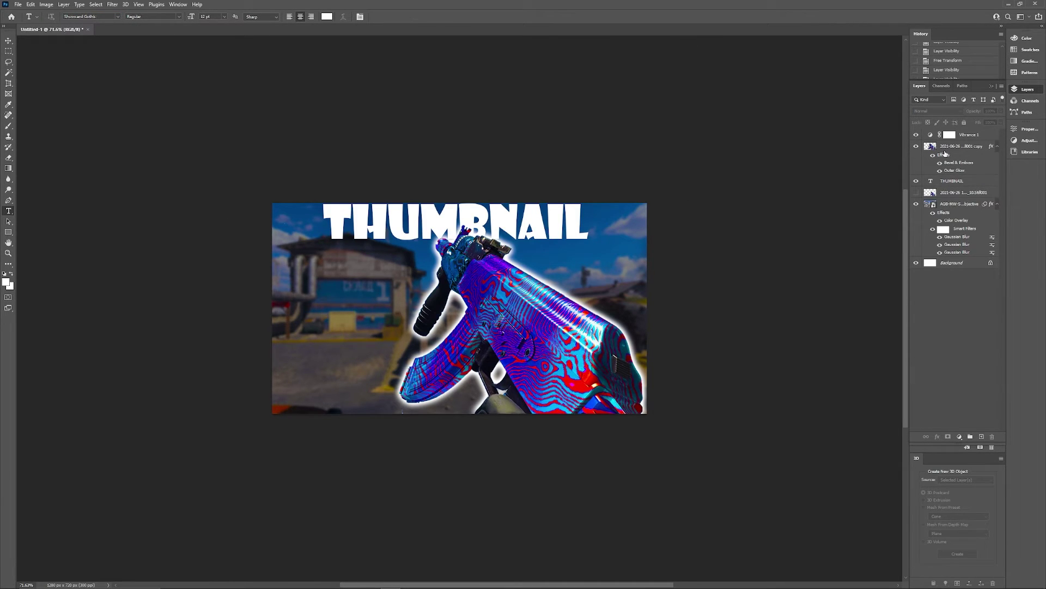
Step: Open the THUMBNAIL layer's blending options and enable a linear white-to-grey Gradient Overlay at 100% opacity
{"action": "right_click", "coordinate": [951, 182]}
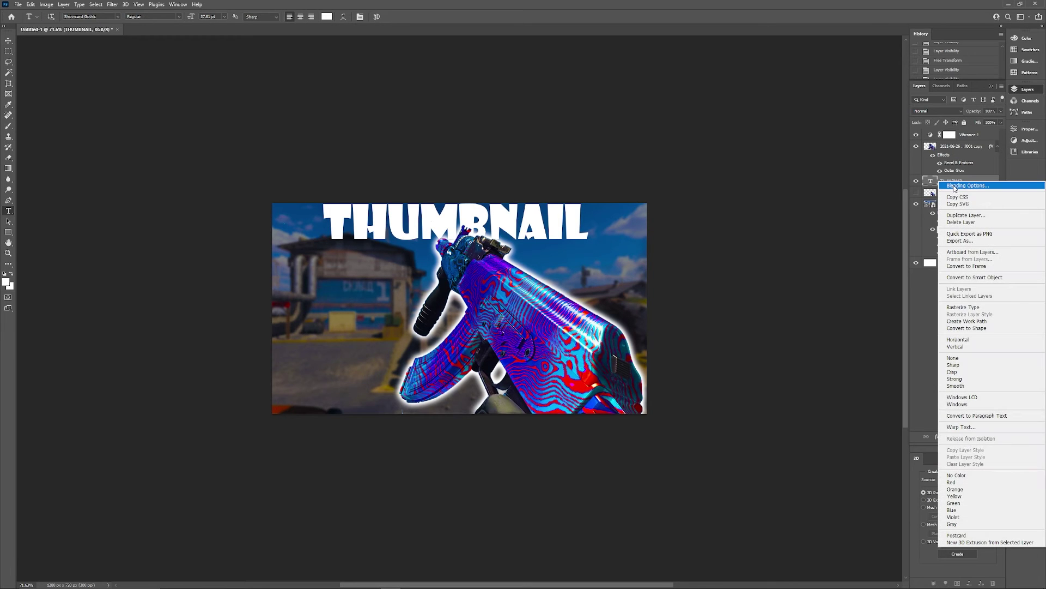
{"action": "left_click", "coordinate": [960, 186]}
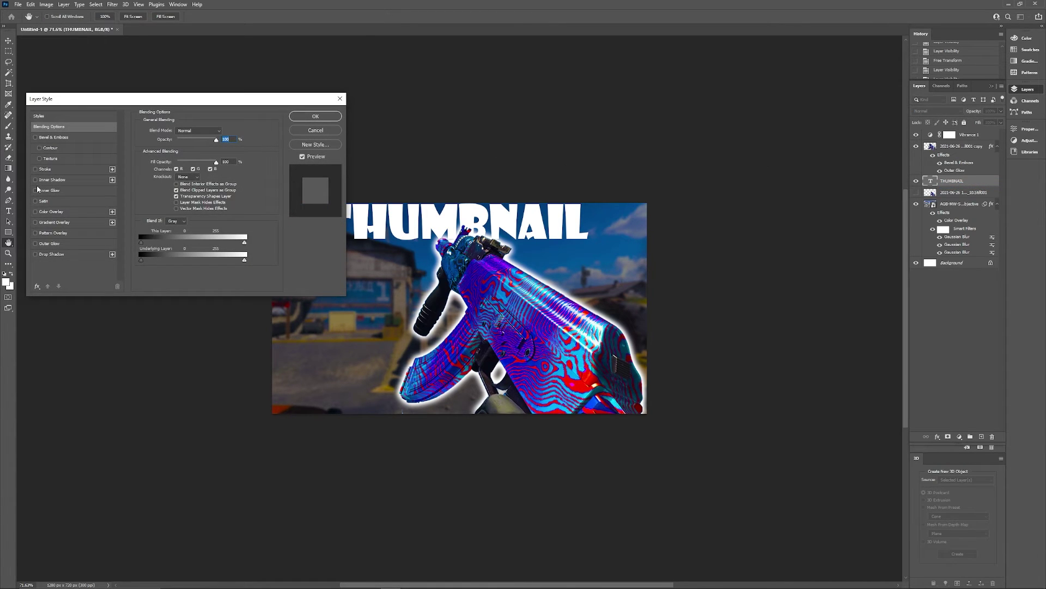
{"action": "left_click", "coordinate": [35, 222]}
{"action": "left_click", "coordinate": [64, 222]}
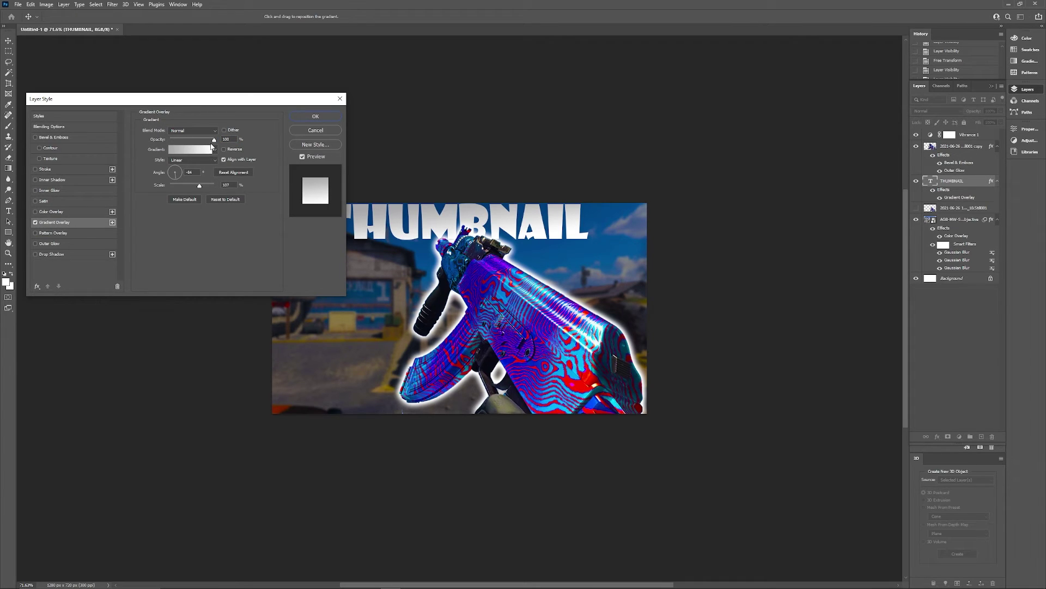
Step: Add Bevel & Emboss and a strong black Multiply Drop Shadow to the THUMBNAIL text and apply the style
{"action": "left_click", "coordinate": [52, 254]}
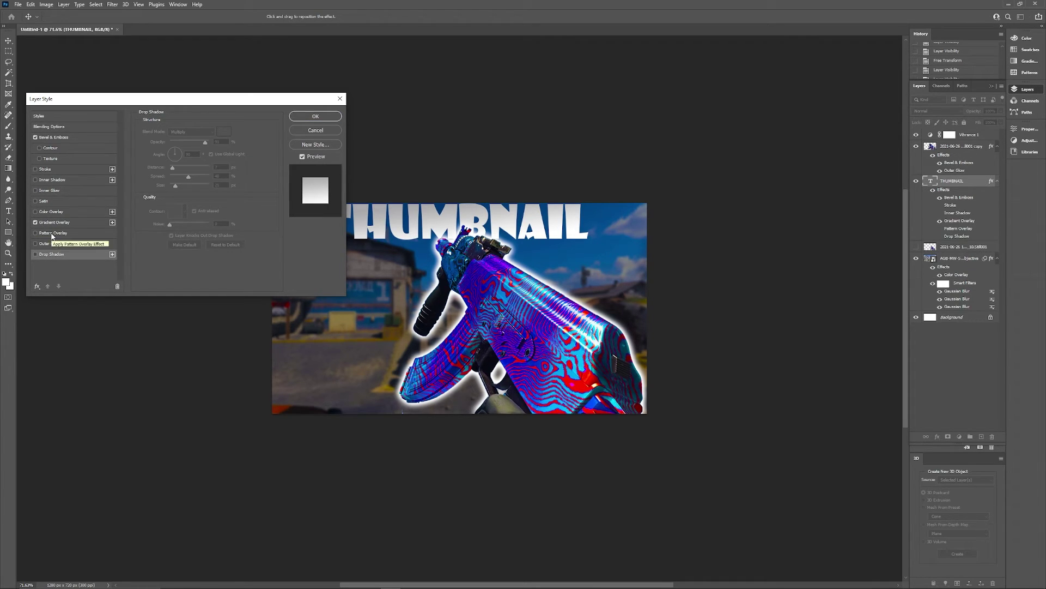
{"action": "left_click", "coordinate": [36, 254]}
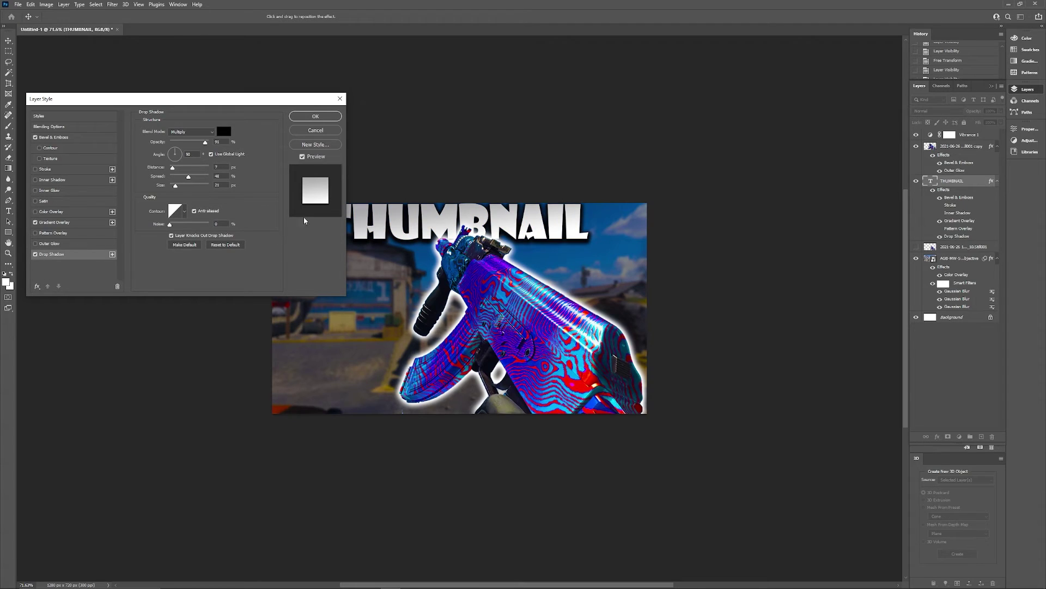
{"action": "mouse_move", "coordinate": [205, 141]}
{"action": "left_mouse_down"}
{"action": "mouse_move", "coordinate": [179, 143]}
{"action": "mouse_move", "coordinate": [209, 143]}
{"action": "left_mouse_up"}
{"action": "left_click", "coordinate": [173, 167]}
{"action": "left_click_drag", "start_coordinate": [188, 179], "coordinate": [189, 179]}
{"action": "key", "text": "Return"}
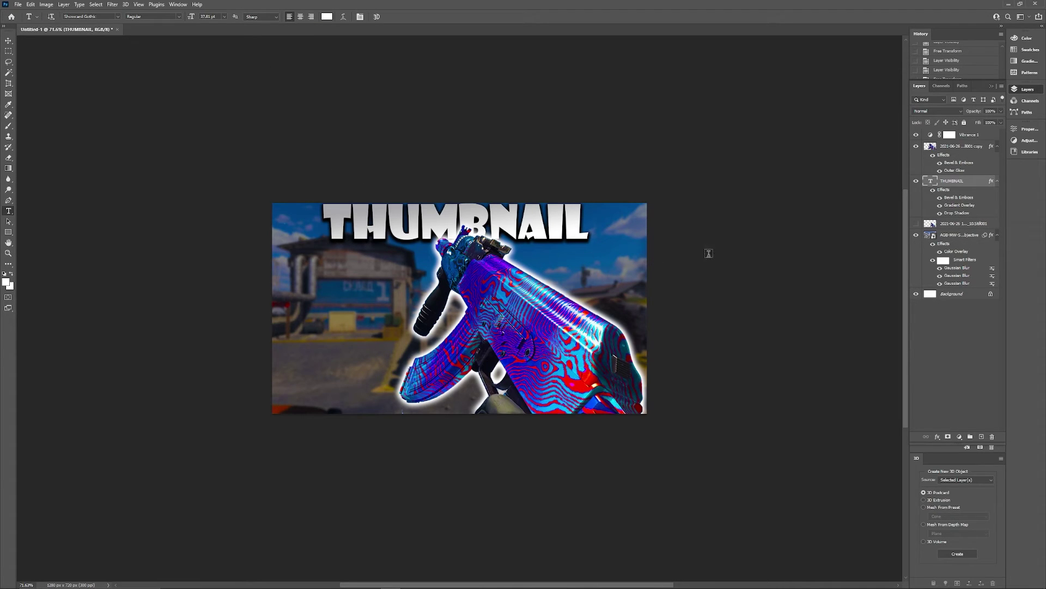
Step: Reposition the gun copy layer slightly lower with Free Transform so it covers less of the title
{"action": "left_click", "coordinate": [962, 146]}
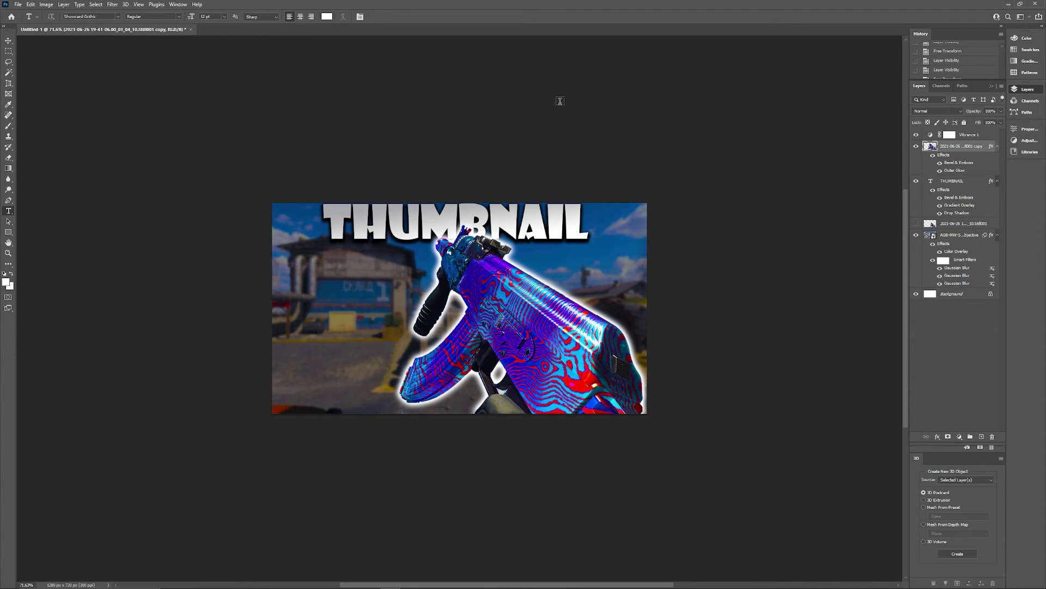
{"action": "left_click", "coordinate": [35, 4]}
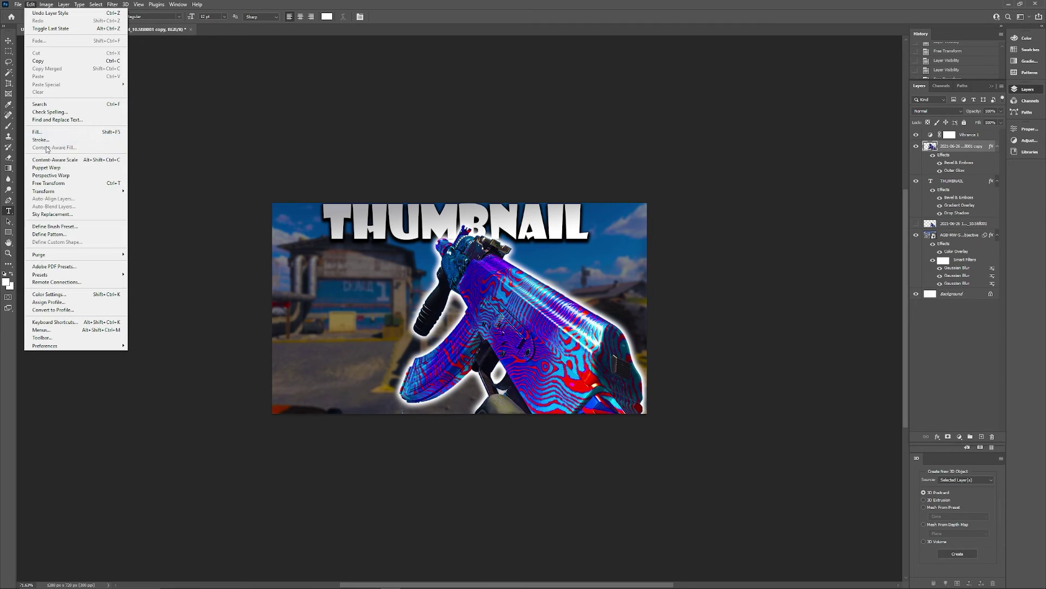
{"action": "left_click", "coordinate": [104, 276]}
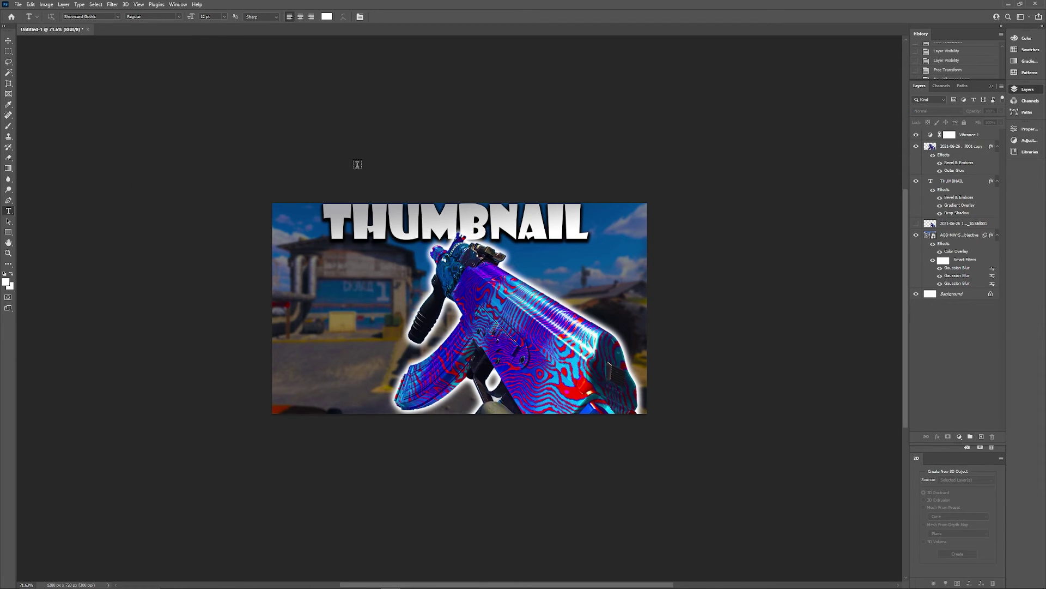
Step: Export the thumbnail as a 1280 x 720 JPG at 100% quality named Untitled-1.jpg in Saved Pictures and open the exported file
{"action": "left_click", "coordinate": [18, 5]}
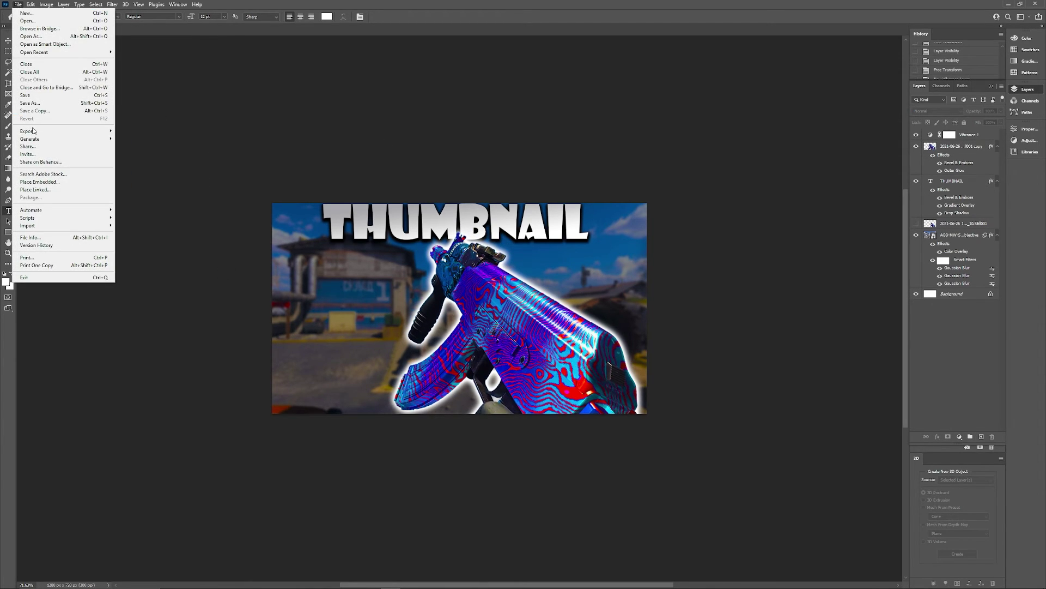
{"action": "mouse_move", "coordinate": [69, 128]}
{"action": "left_click", "coordinate": [131, 138]}
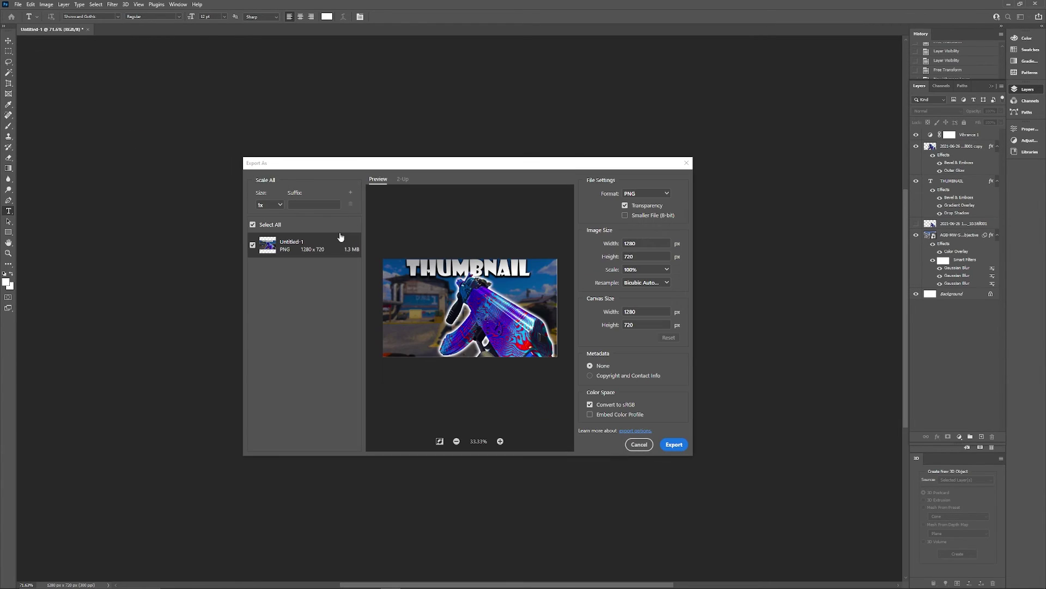
{"action": "left_click", "coordinate": [643, 194]}
{"action": "left_click", "coordinate": [630, 214]}
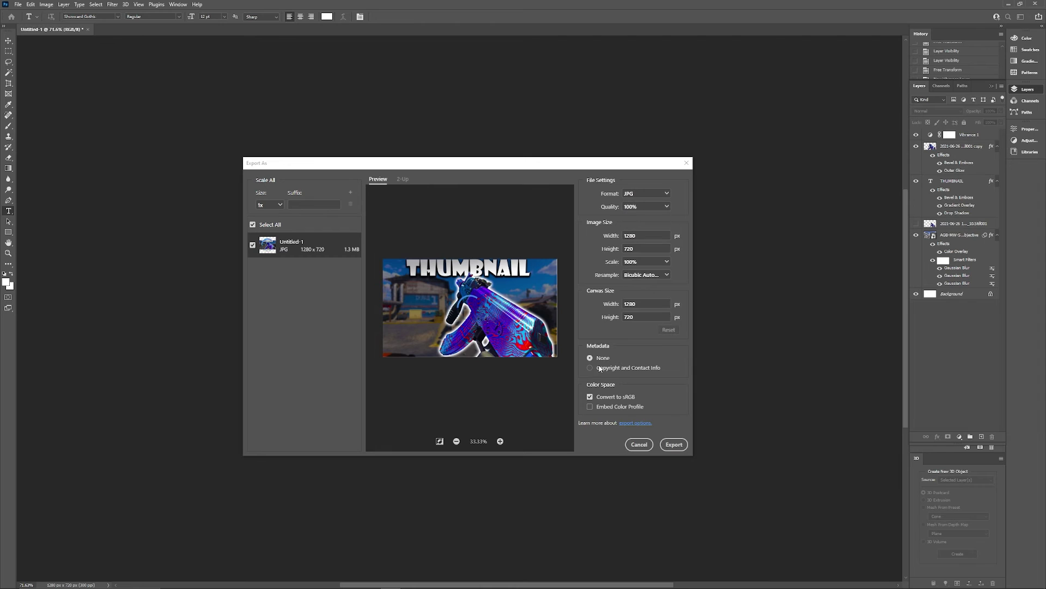
{"action": "left_click", "coordinate": [674, 445]}
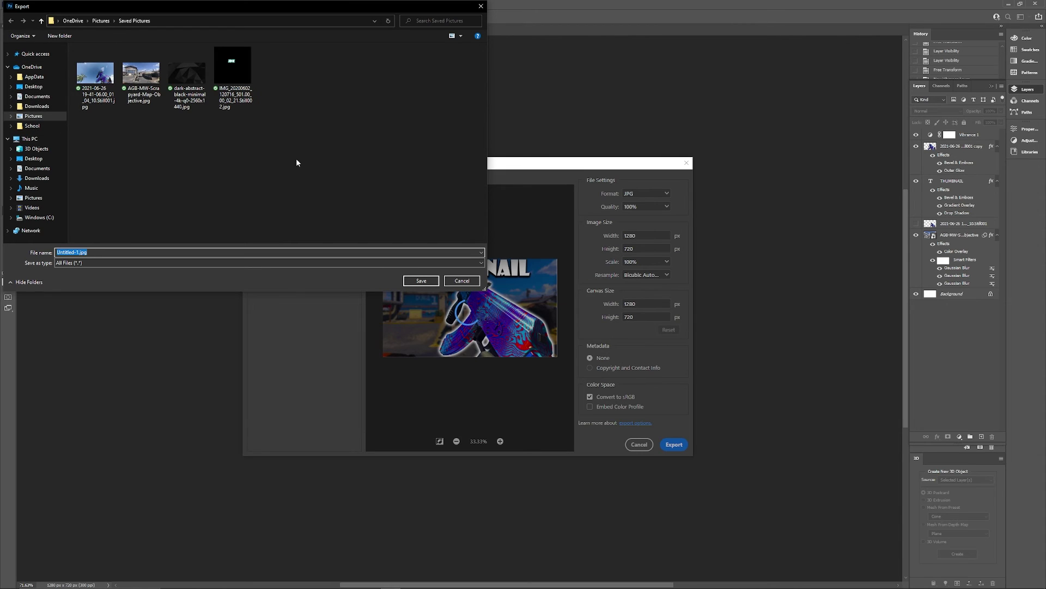
{"action": "left_click", "coordinate": [421, 281]}
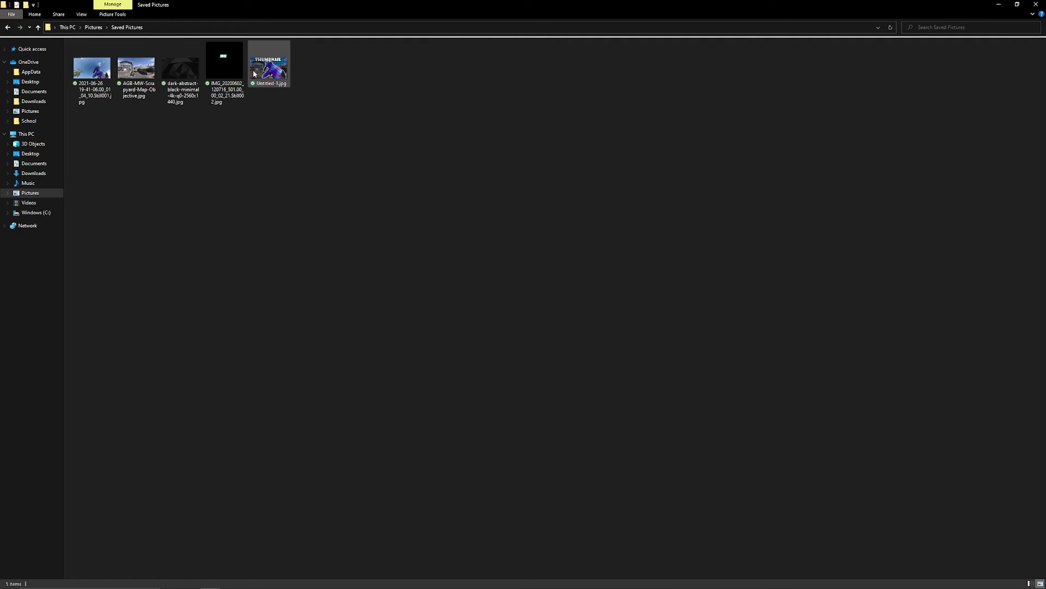
{"action": "double_click", "coordinate": [254, 74]}
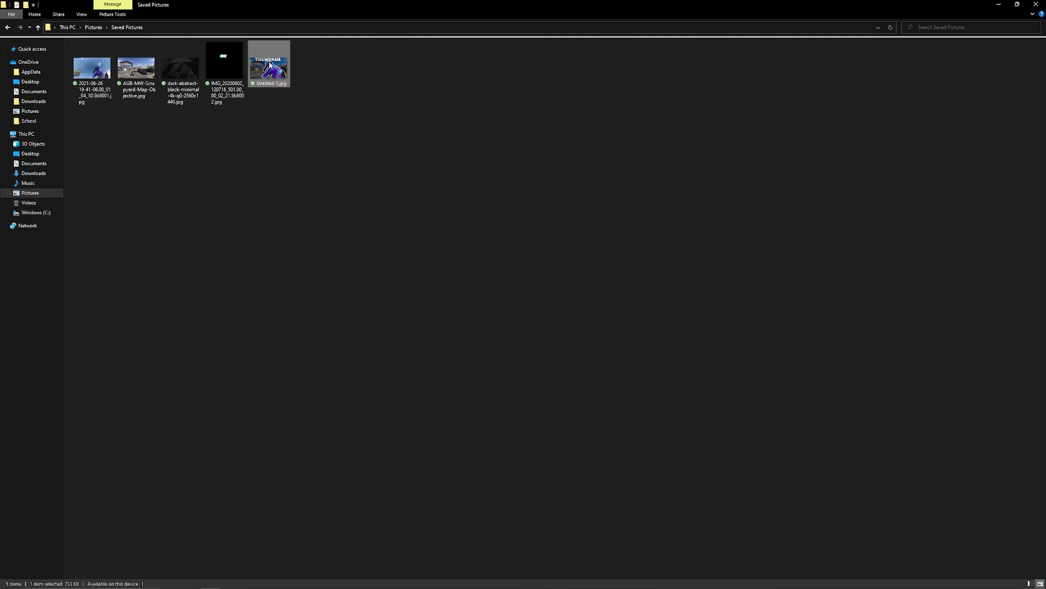